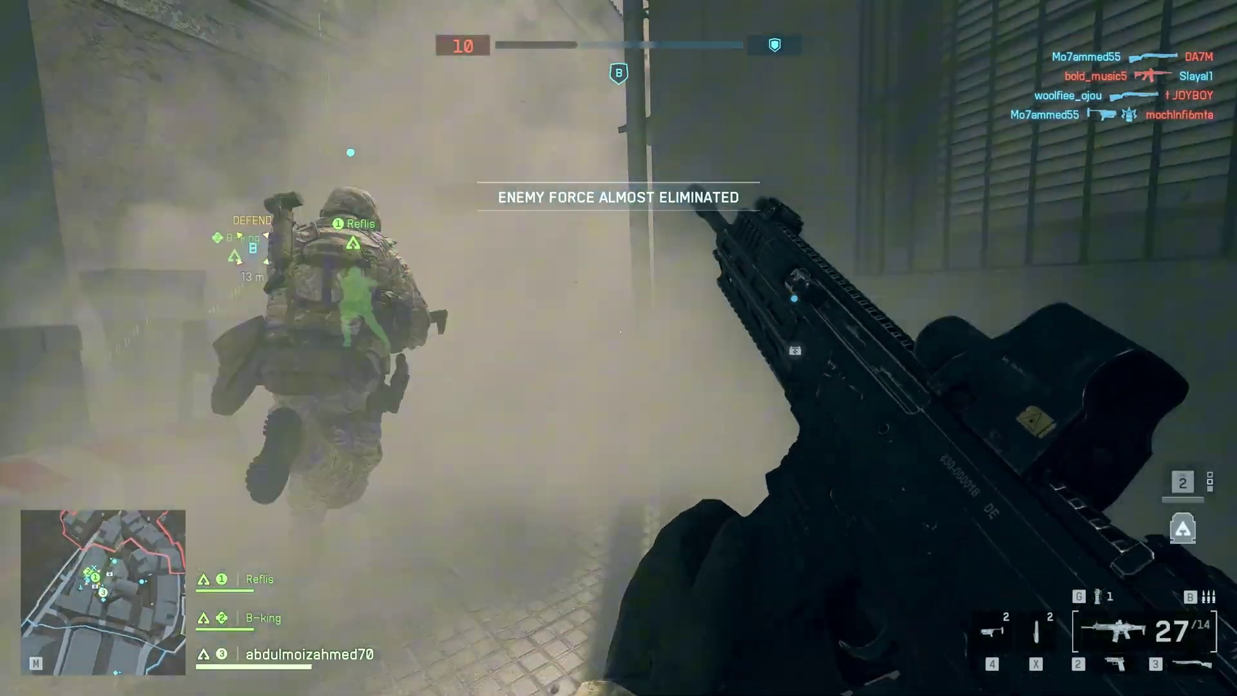
{"action": "key", "text": "w"}
{"action": "key", "text": "shift"}
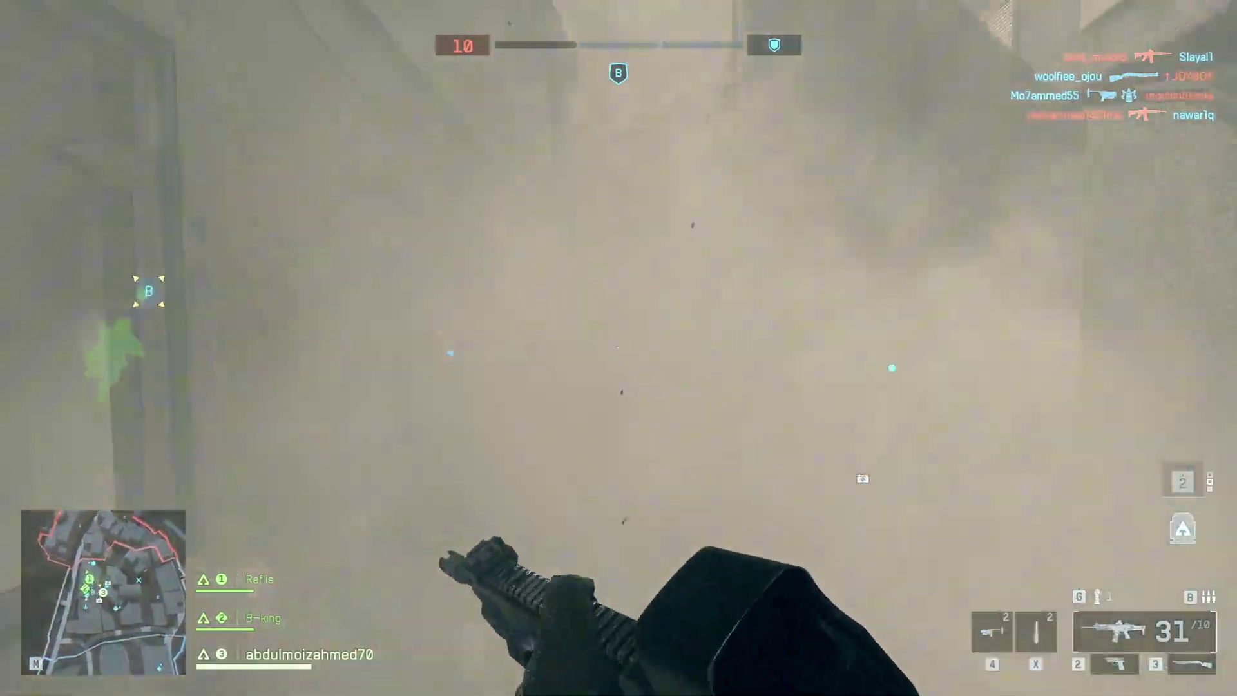
{"action": "key", "text": "w"}
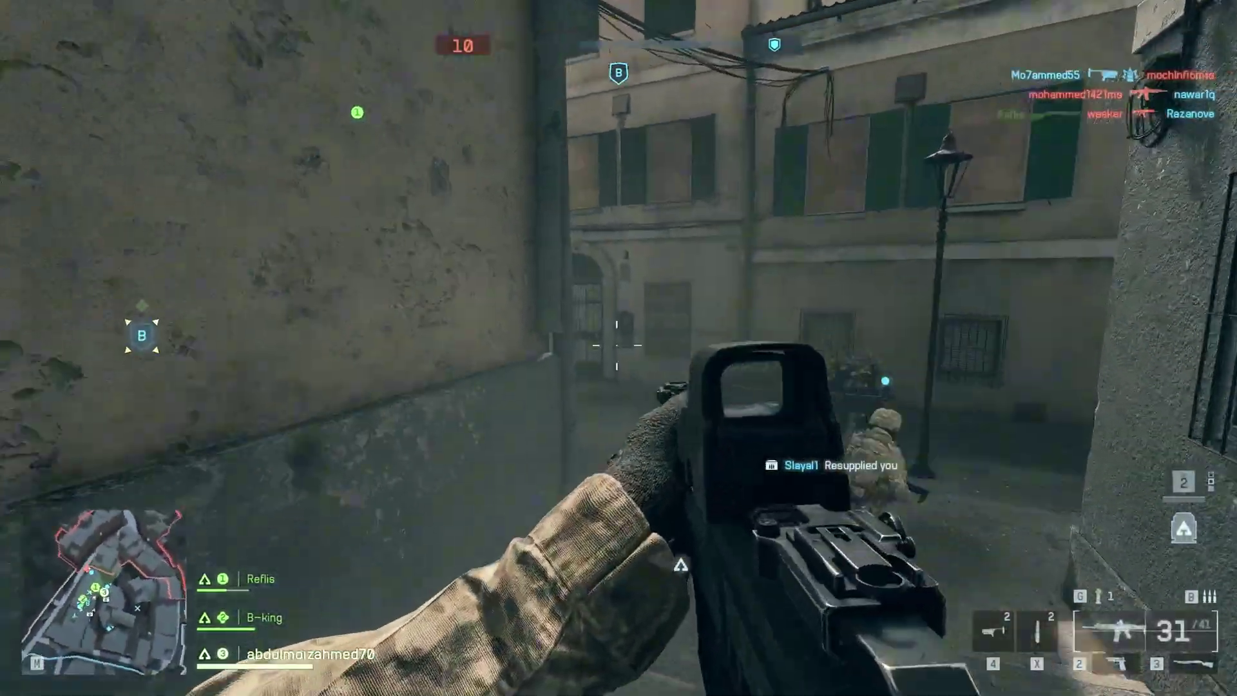
{"action": "key", "text": "w"}
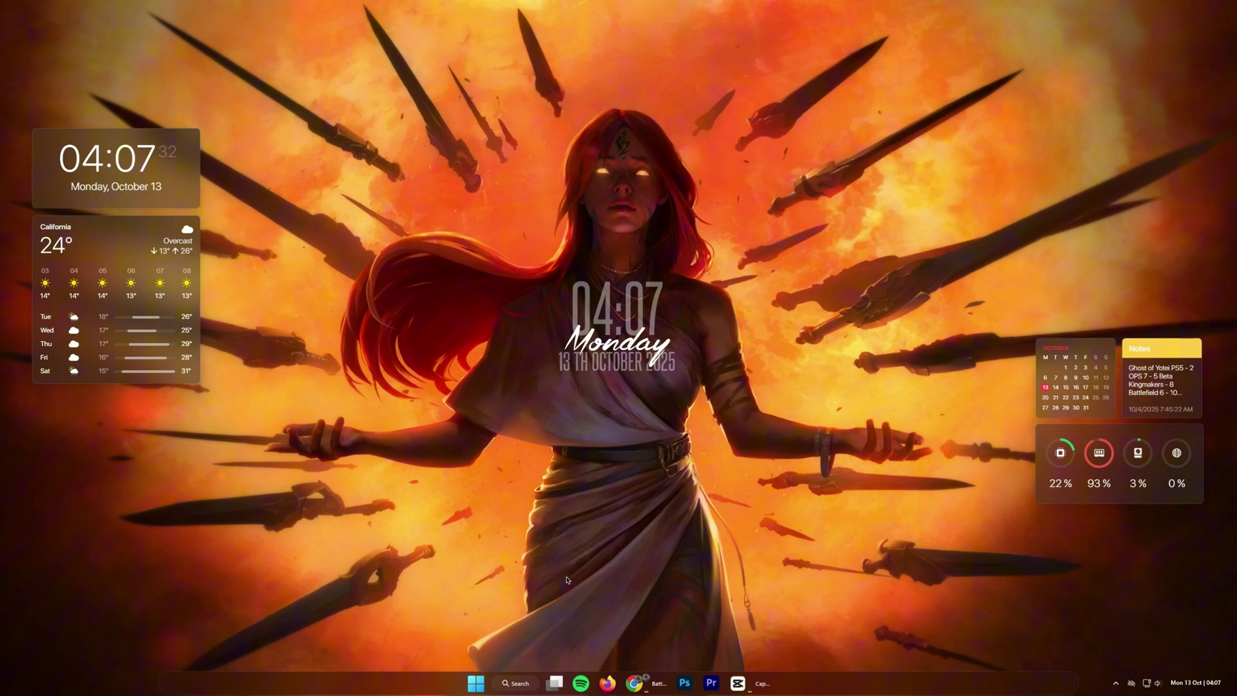
Open the Windows Power Options and show the additional power plans.
{"action": "key", "text": "super"}
{"action": "type", "text": "power options"}
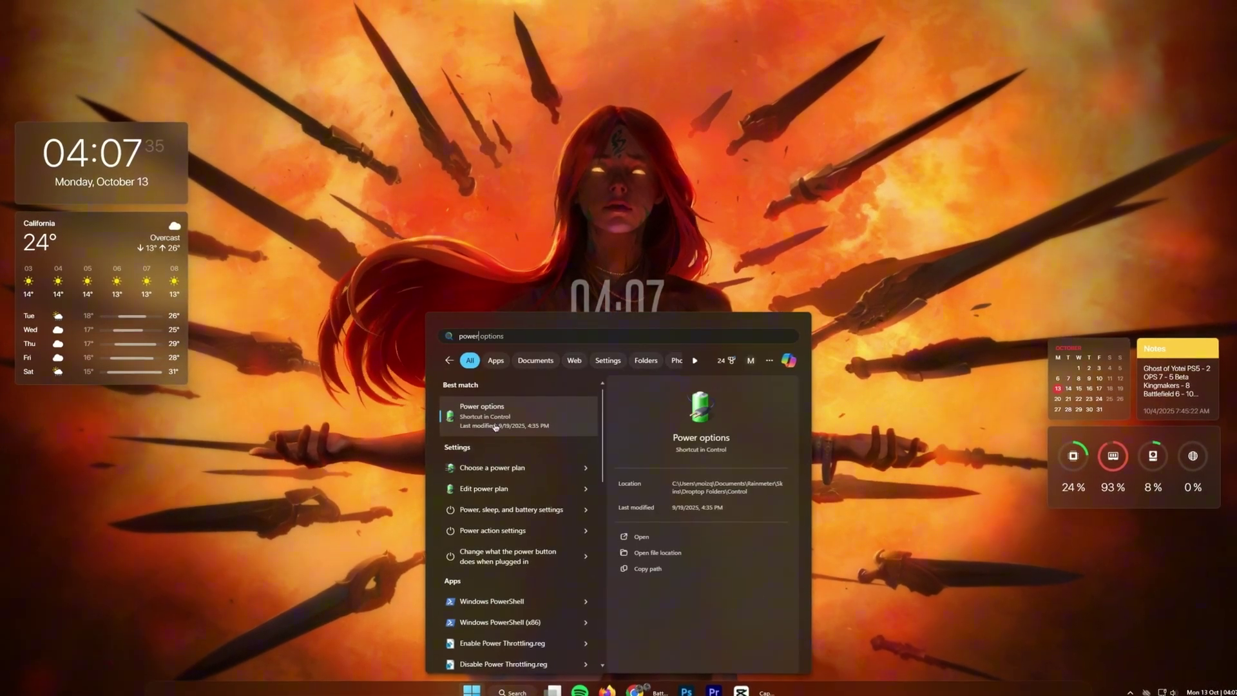
{"action": "left_click", "coordinate": [490, 412]}
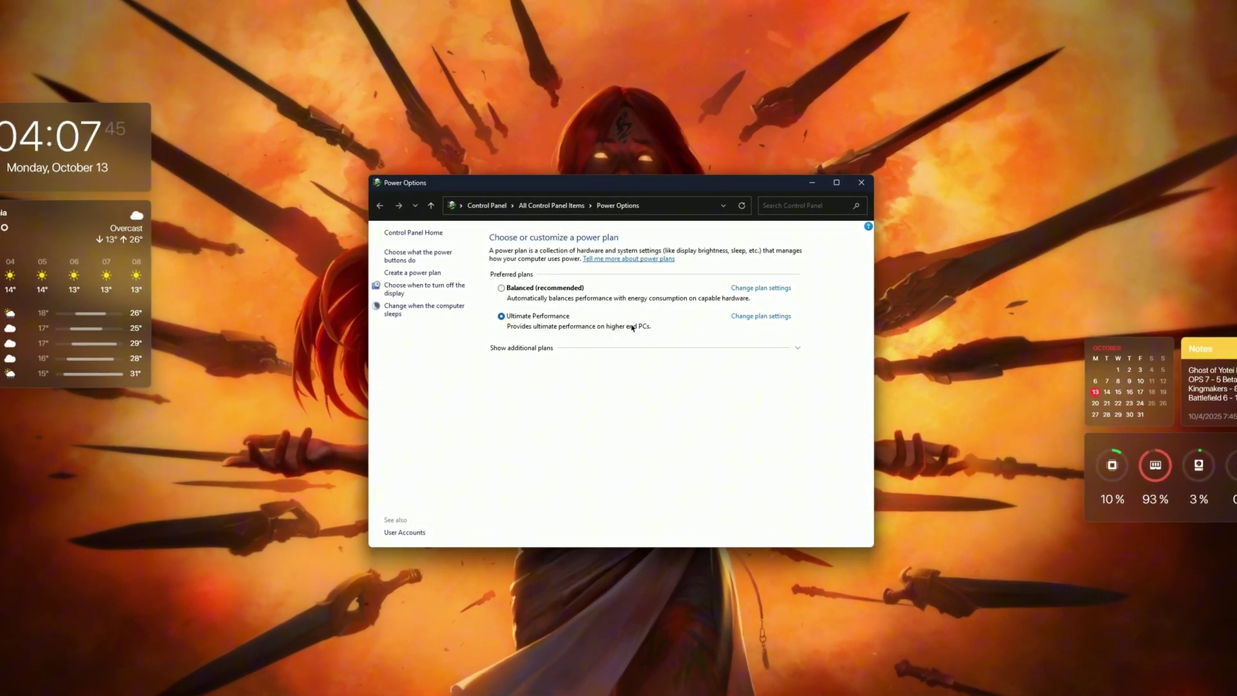
{"action": "left_click", "coordinate": [599, 348]}
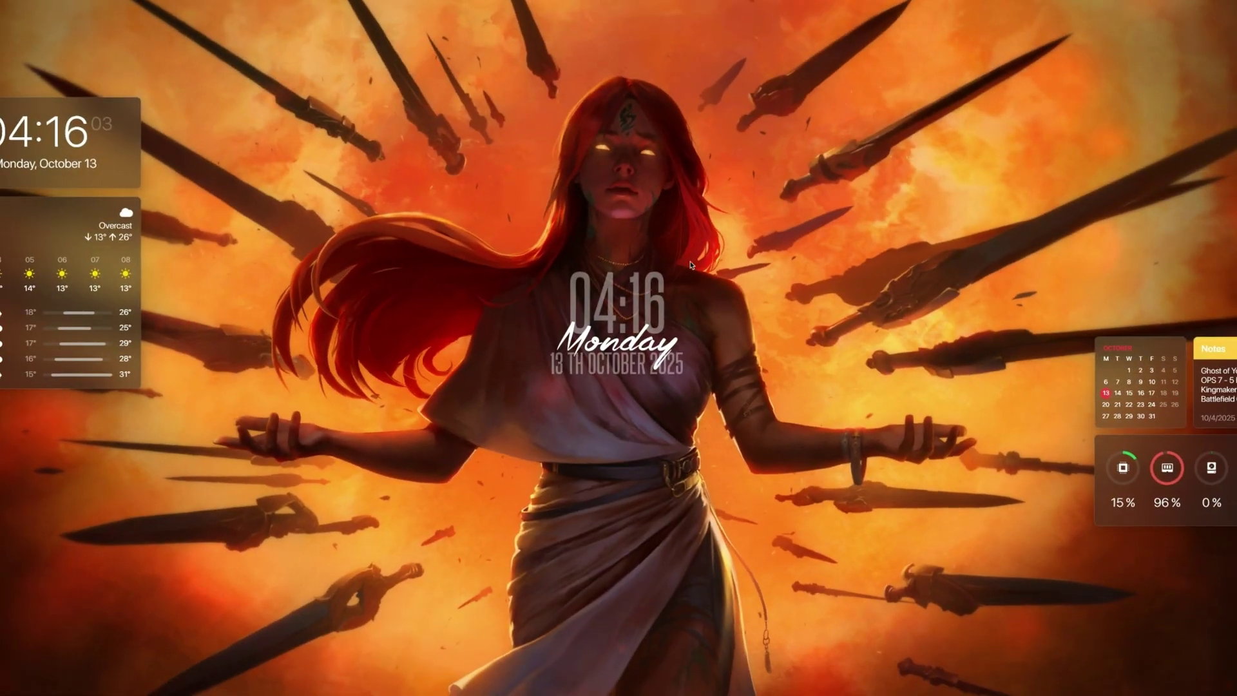
Open the Power page of the system settings and examine its Power Mode and Energy saver options.
{"action": "right_click", "coordinate": [691, 264]}
{"action": "left_click", "coordinate": [713, 350]}
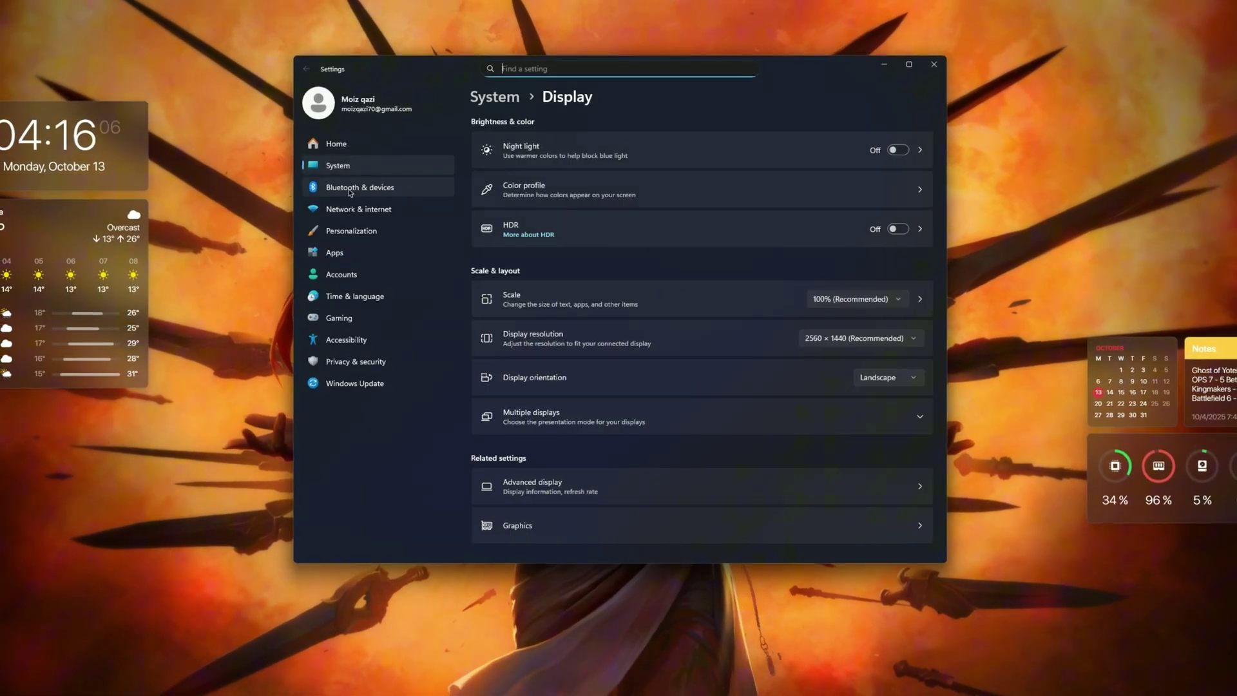
{"action": "left_click", "coordinate": [340, 166]}
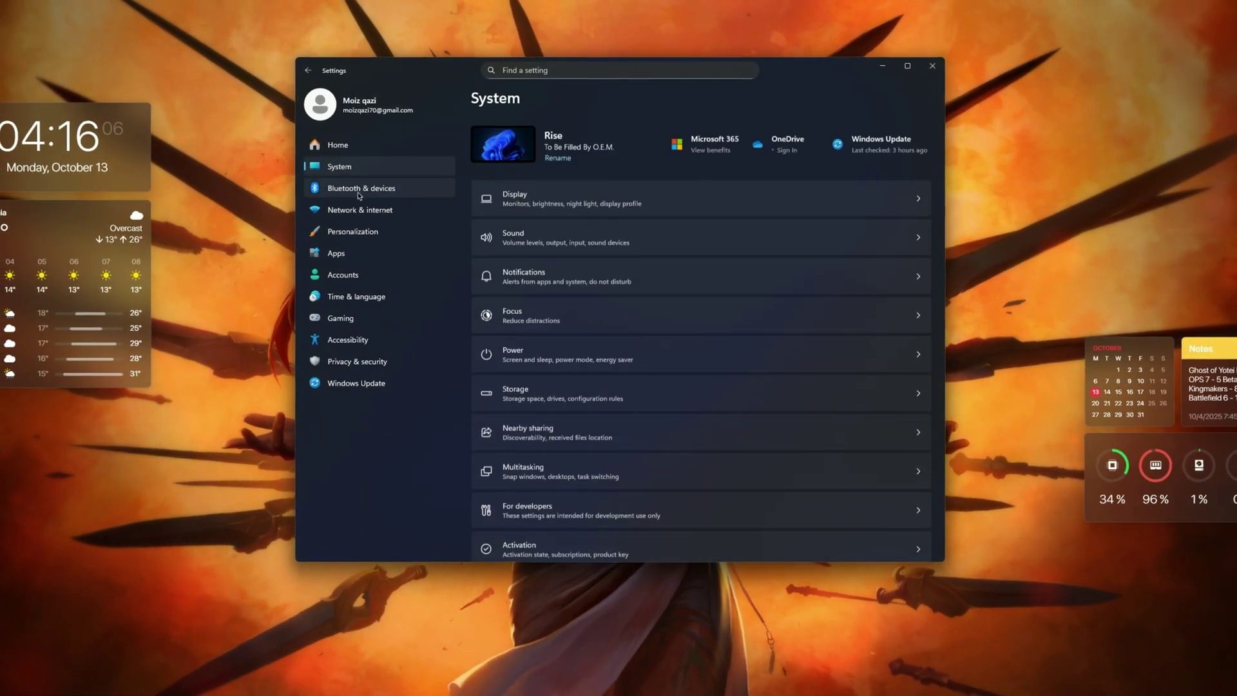
{"action": "left_click", "coordinate": [567, 354]}
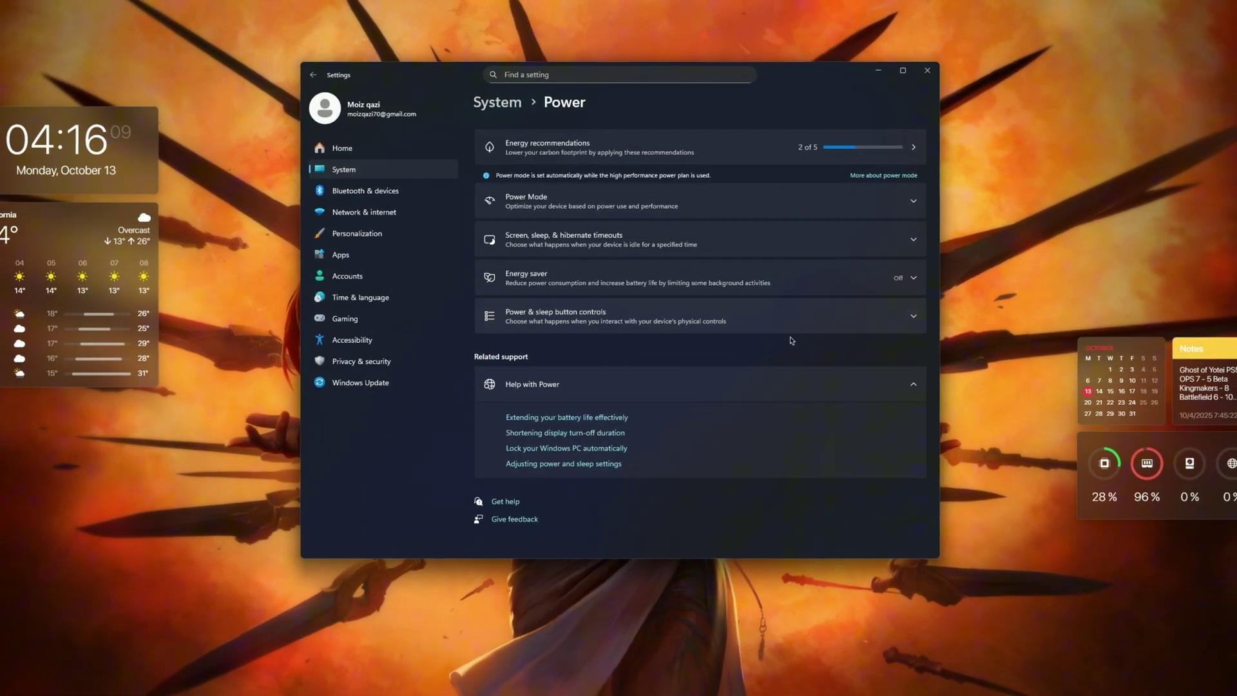
{"action": "left_click", "coordinate": [841, 206]}
{"action": "left_click", "coordinate": [540, 206]}
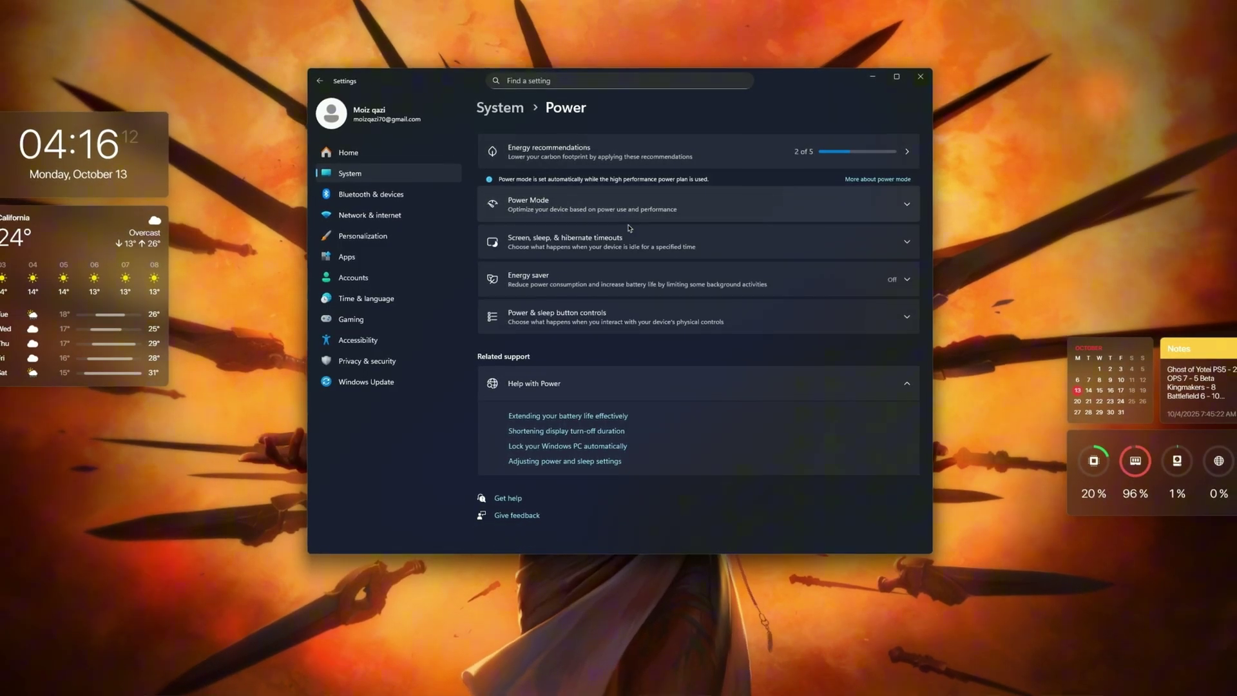
{"action": "left_click", "coordinate": [811, 280]}
{"action": "left_click", "coordinate": [862, 282]}
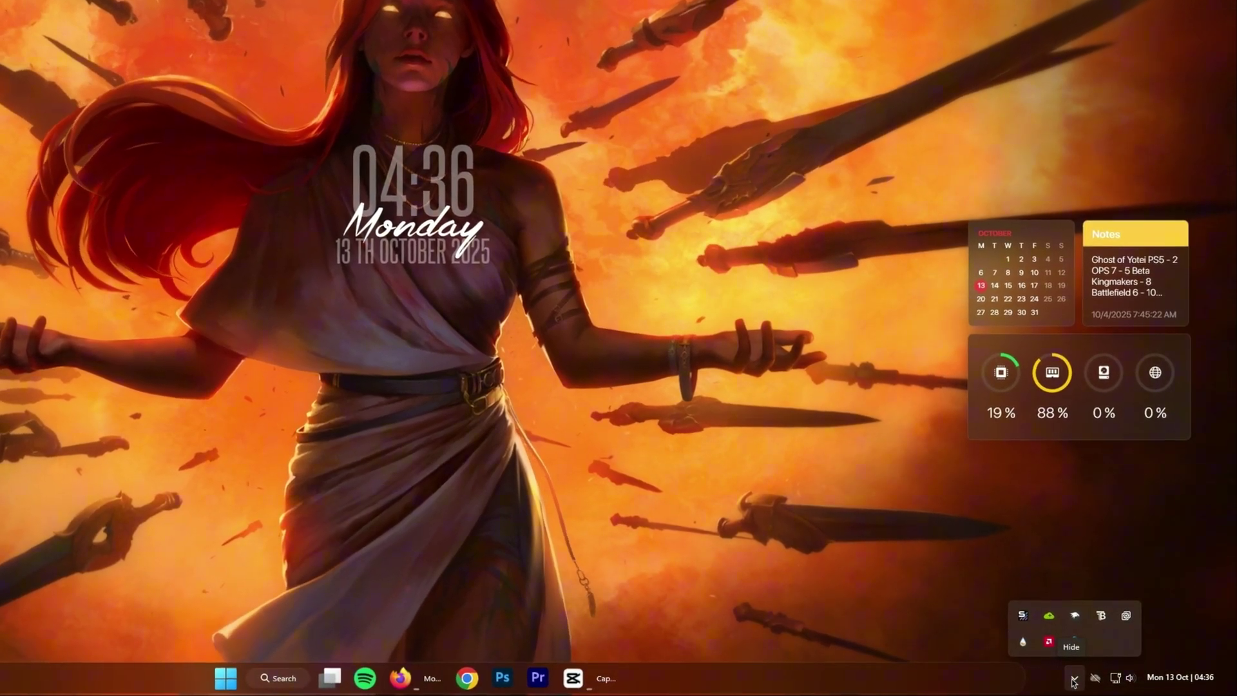
{"action": "left_click", "coordinate": [1071, 680]}
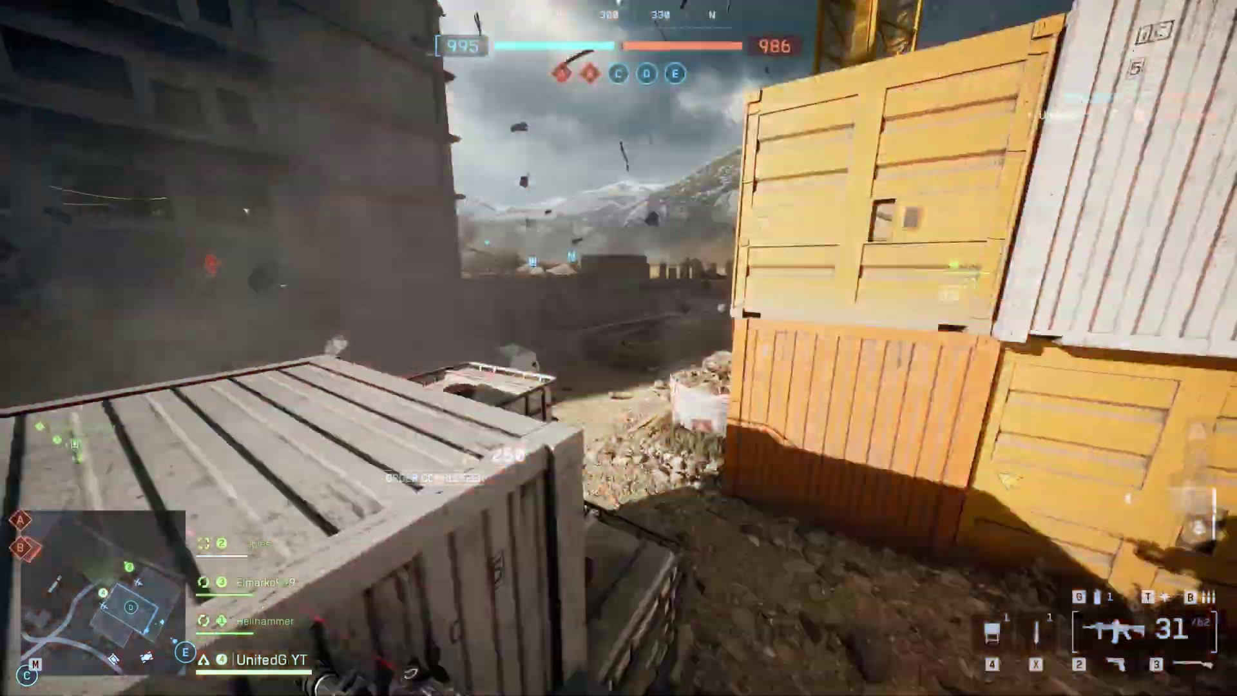
{"action": "key", "text": "w"}
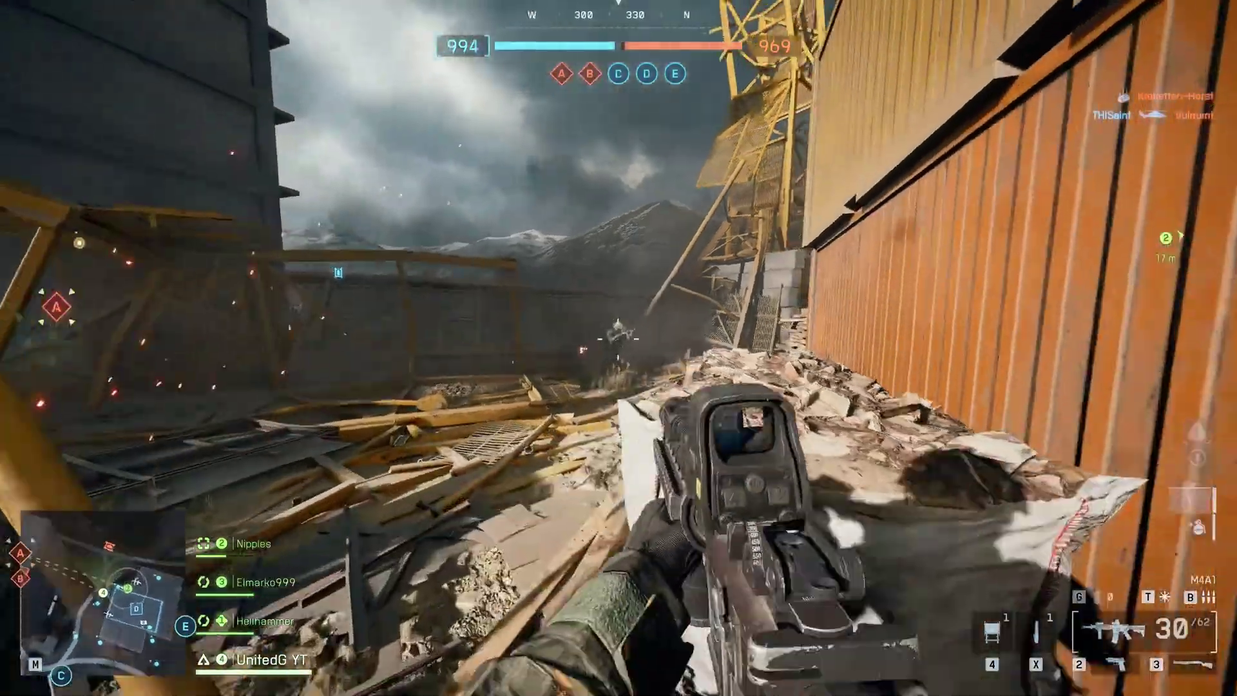
{"action": "left_click", "coordinate": [618, 338]}
{"action": "right_click", "coordinate": [618, 338]}
{"action": "left_click", "coordinate": [617, 338]}
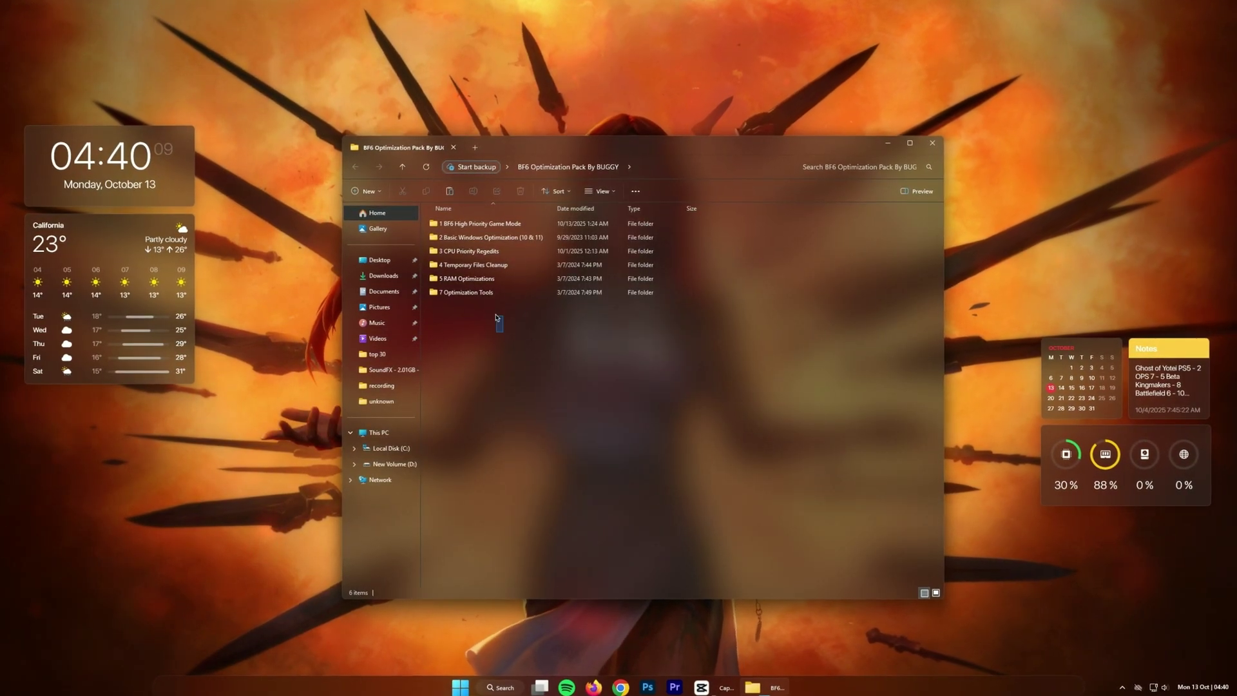
Open the 1 BF6 High Priority Game Mode folder and add the BF6 NormalPriority entries to the registry.
{"action": "left_click_drag", "start_coordinate": [496, 316], "coordinate": [489, 221]}
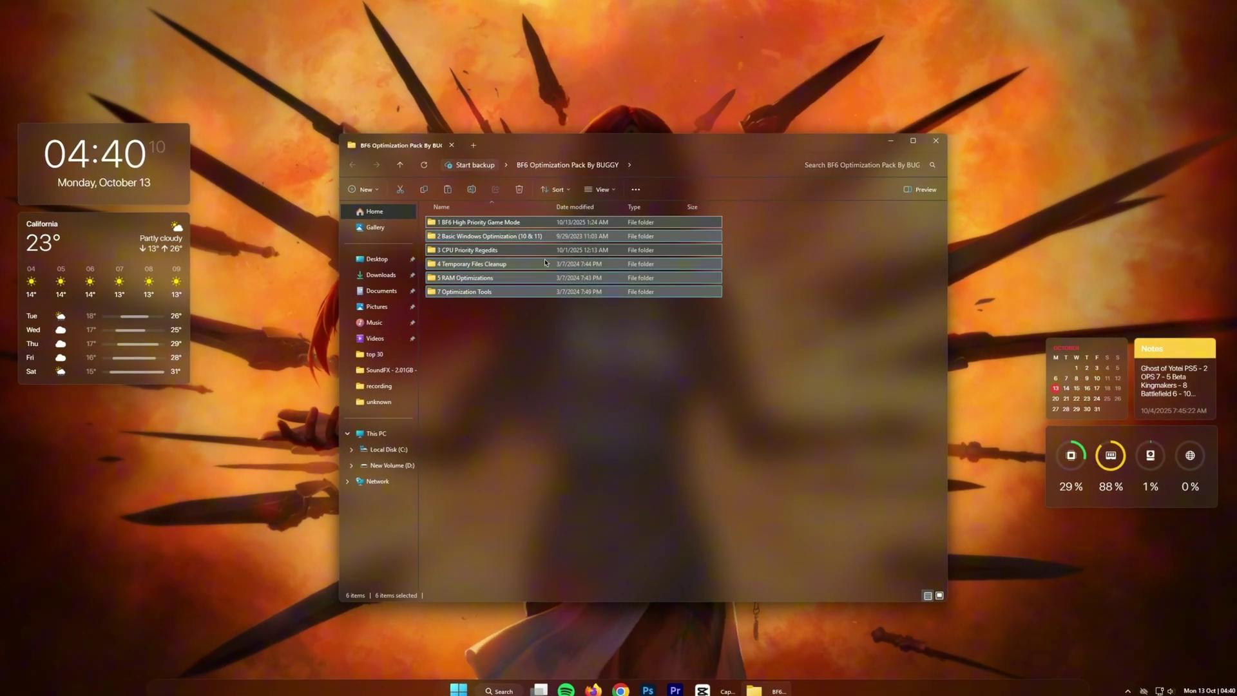
{"action": "left_click", "coordinate": [508, 323]}
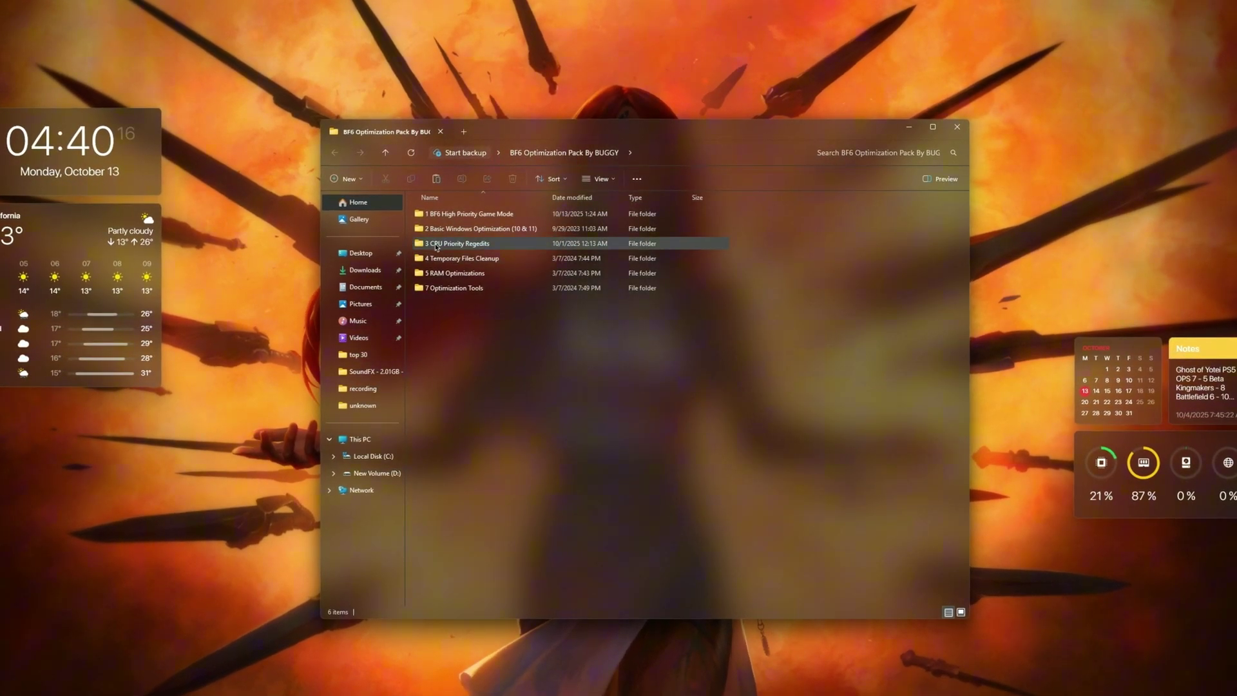
{"action": "double_click", "coordinate": [448, 216]}
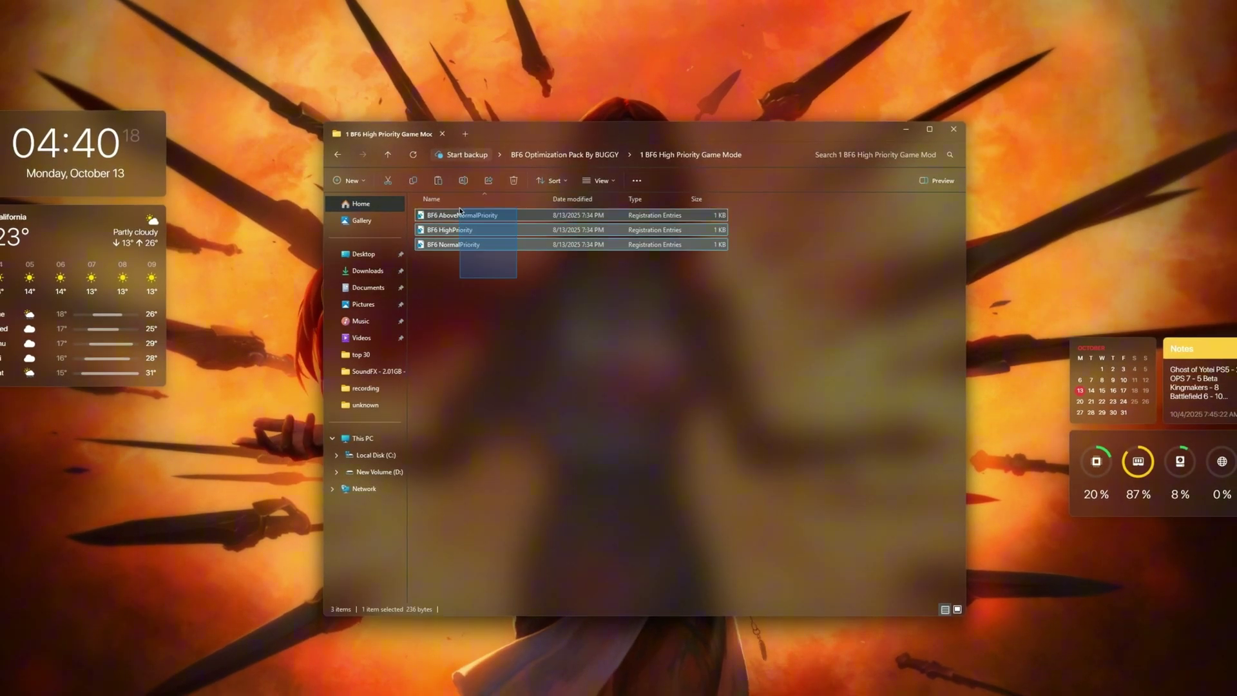
{"action": "left_click", "coordinate": [485, 219]}
{"action": "key", "text": "Down"}
{"action": "key", "text": "Down"}
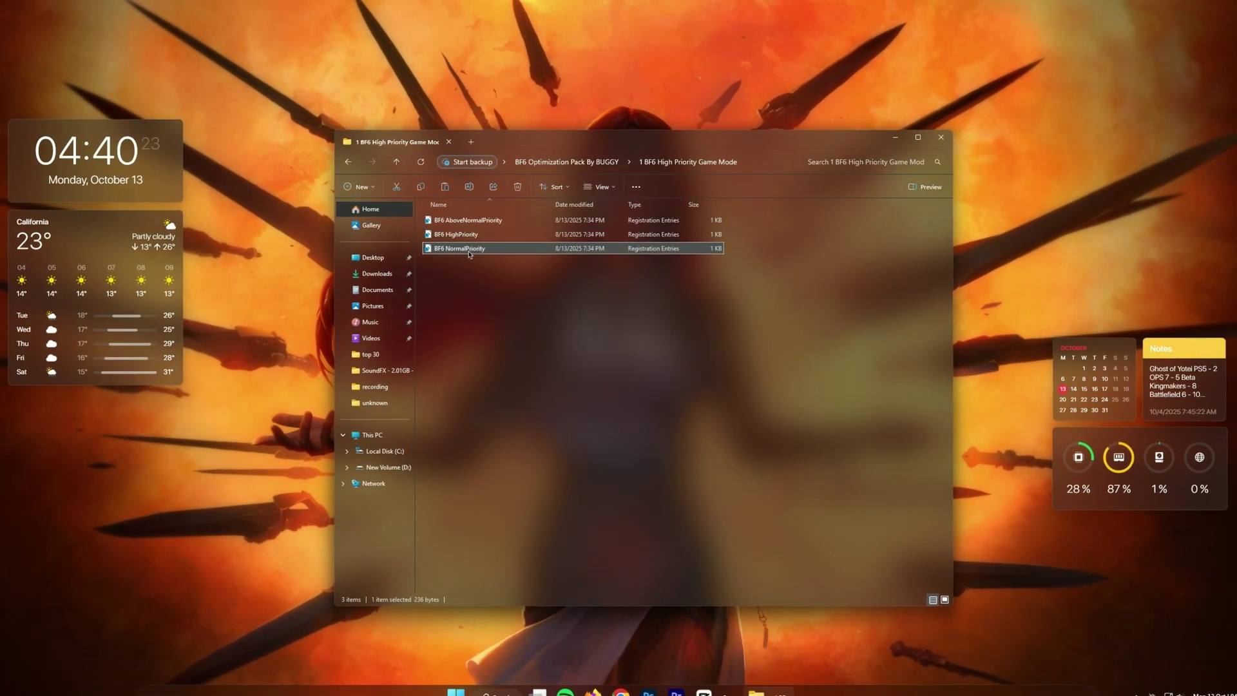
{"action": "double_click", "coordinate": [468, 250]}
{"action": "left_click", "coordinate": [670, 422]}
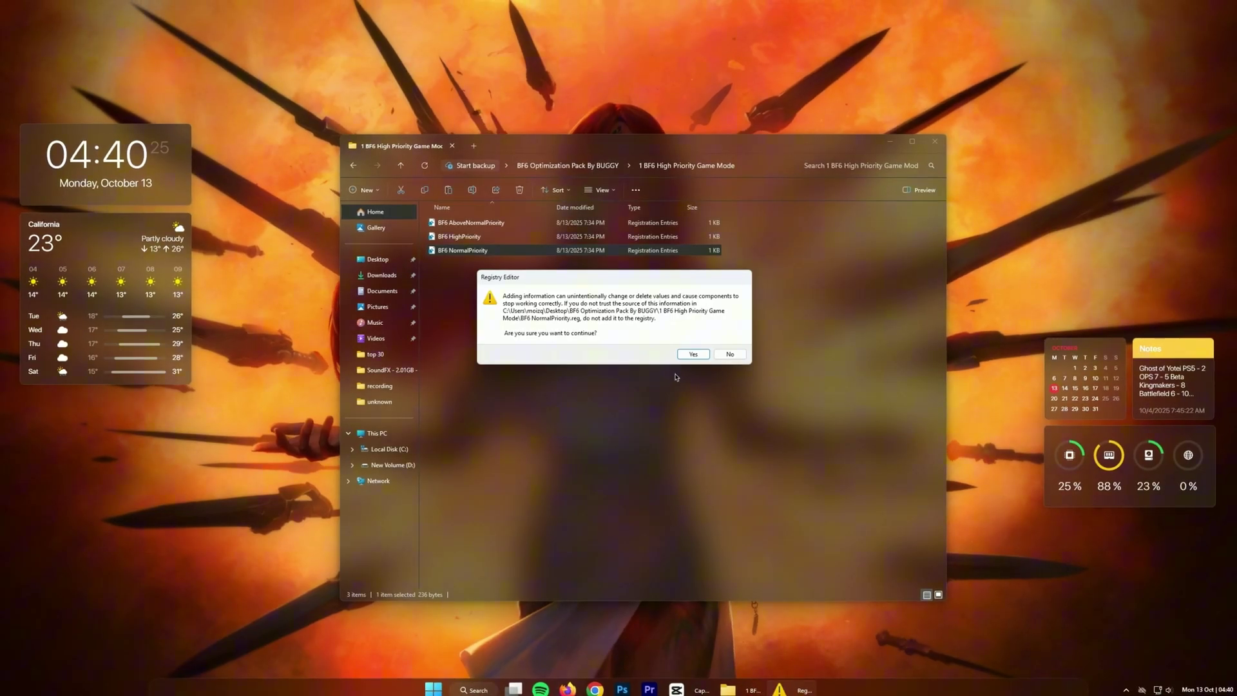
{"action": "left_click", "coordinate": [694, 354]}
{"action": "left_click", "coordinate": [722, 341]}
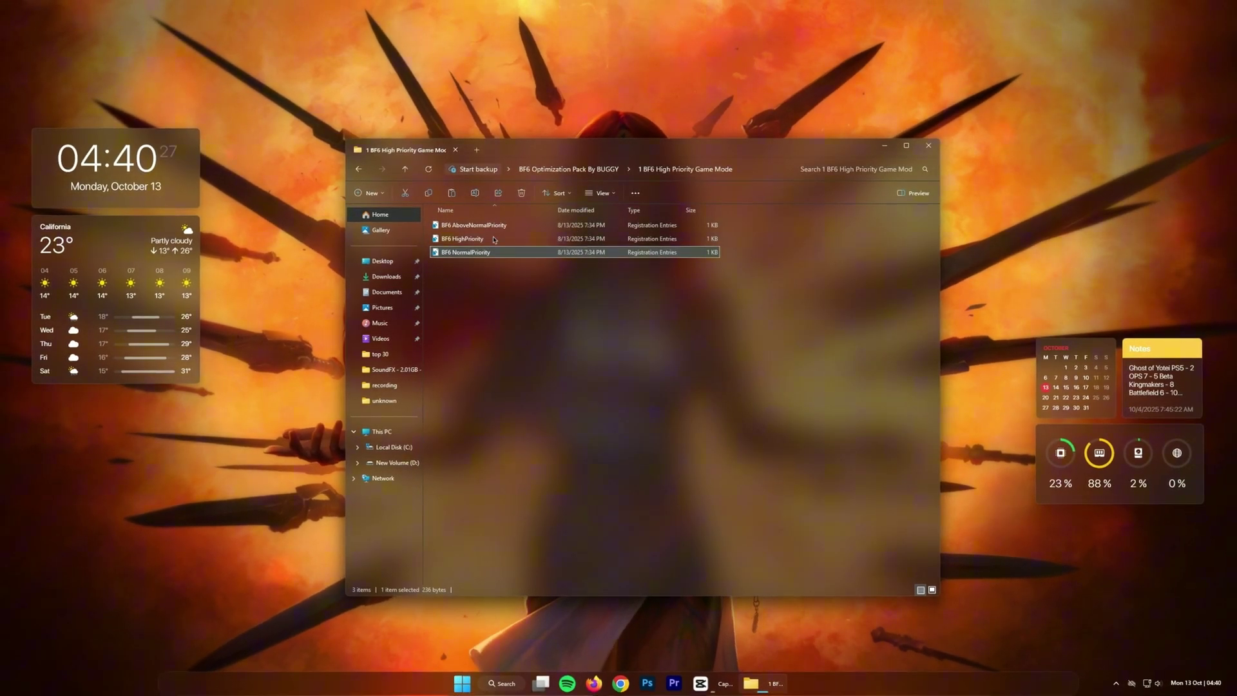
Open the 2 Basic Windows Optimization (10 & 11) folder and add the Disable Microsoft Edge Pre-Launching entries to the registry.
{"action": "key", "text": "alt+Left"}
{"action": "double_click", "coordinate": [471, 243]}
{"action": "left_click_drag", "start_coordinate": [513, 331], "coordinate": [493, 237]}
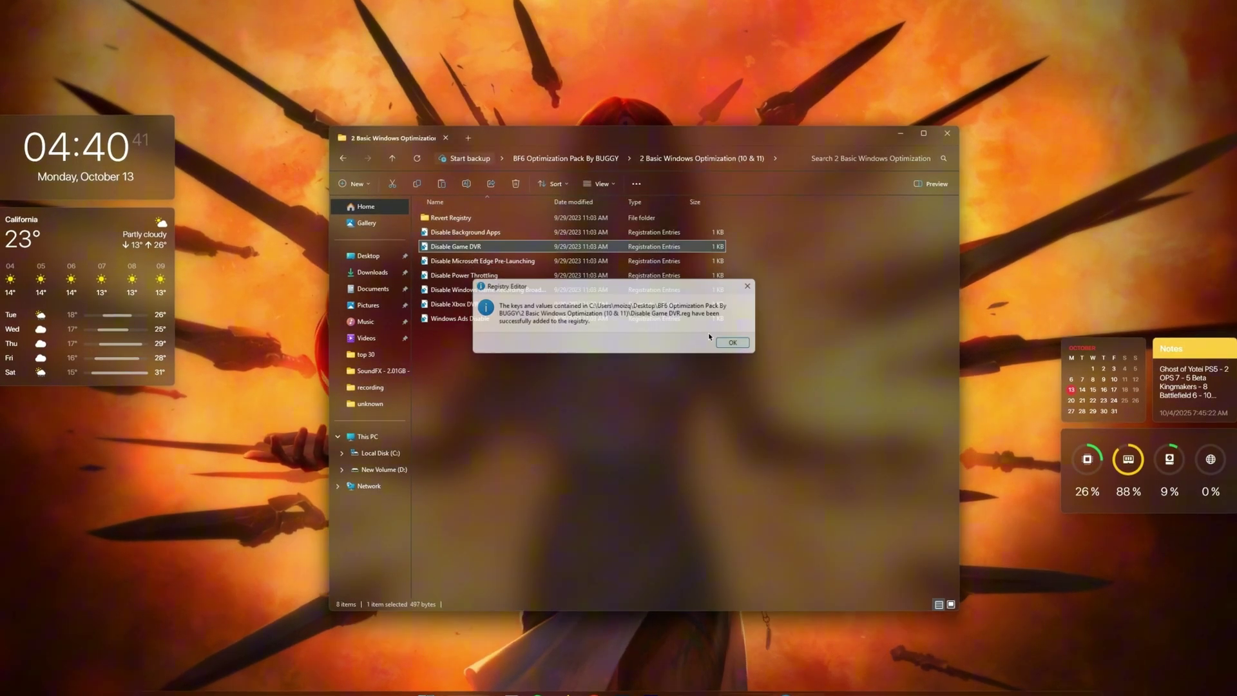
{"action": "double_click", "coordinate": [541, 262]}
{"action": "left_click", "coordinate": [593, 427]}
{"action": "left_click", "coordinate": [700, 356]}
{"action": "left_click", "coordinate": [728, 343]}
Add the entries of Disable Power Throttling and of the Disable Windows file directly below it to the registry.
{"action": "double_click", "coordinate": [554, 274]}
{"action": "left_click", "coordinate": [651, 409]}
{"action": "left_click", "coordinate": [701, 356]}
{"action": "left_click", "coordinate": [728, 342]}
{"action": "double_click", "coordinate": [528, 288]}
{"action": "left_click", "coordinate": [593, 419]}
{"action": "left_click", "coordinate": [694, 353]}
{"action": "left_click", "coordinate": [726, 349]}
Add the entries of the Disable Xbox DVR file and the Windows Ads file to the registry.
{"action": "double_click", "coordinate": [530, 302]}
{"action": "left_click", "coordinate": [561, 425]}
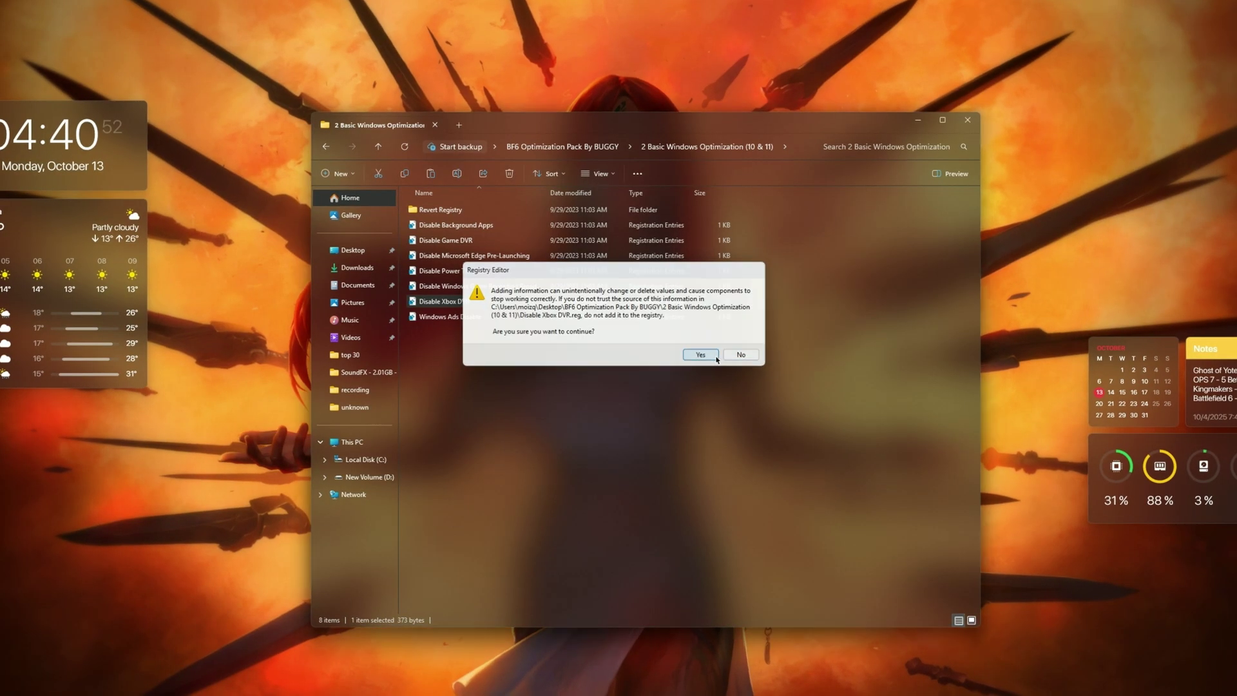
{"action": "left_click", "coordinate": [704, 355]}
{"action": "left_click", "coordinate": [727, 343]}
{"action": "double_click", "coordinate": [549, 316]}
{"action": "left_click", "coordinate": [600, 425]}
{"action": "left_click", "coordinate": [694, 355]}
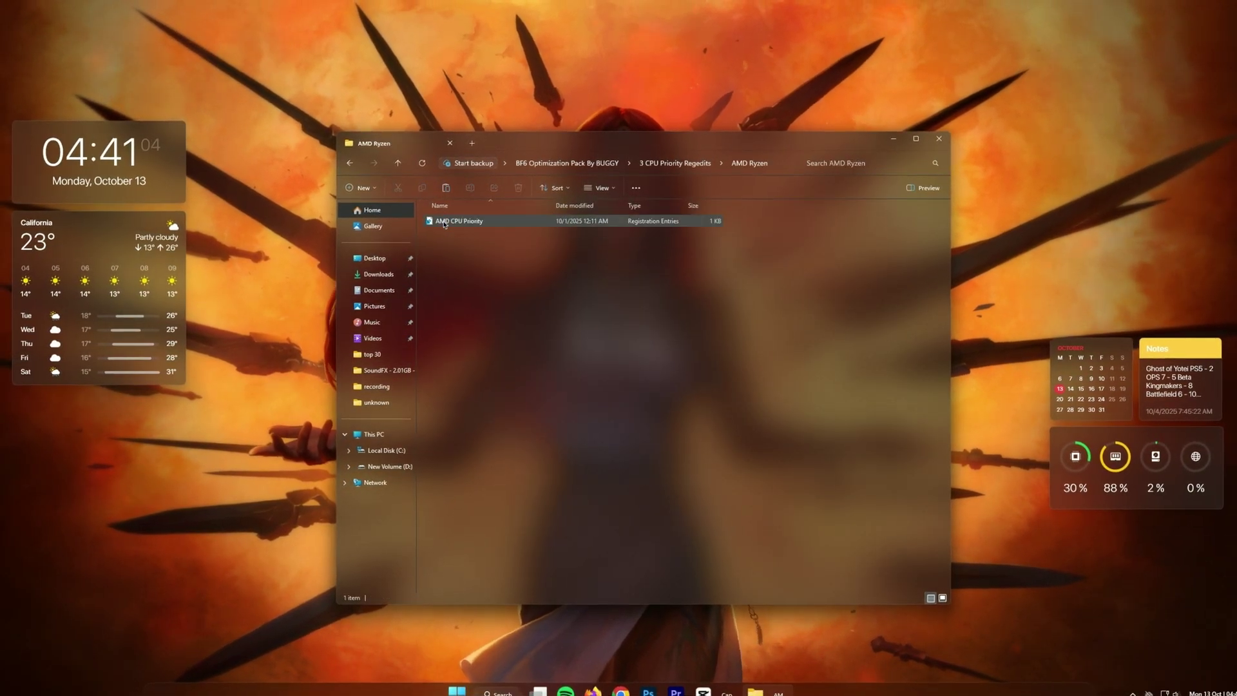
Add the AMD CPU Priority entries from the AMD Ryzen folder to the registry.
{"action": "double_click", "coordinate": [472, 226]}
{"action": "left_click", "coordinate": [685, 422]}
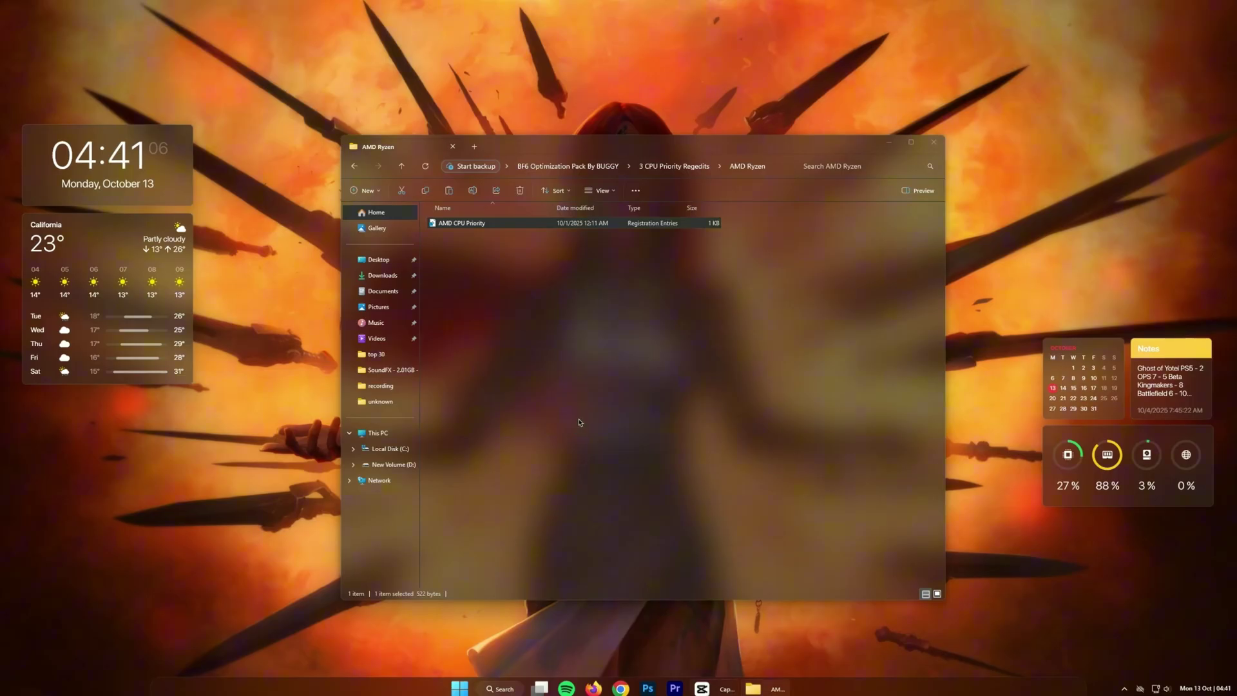
{"action": "left_click", "coordinate": [695, 349]}
{"action": "left_click", "coordinate": [725, 342]}
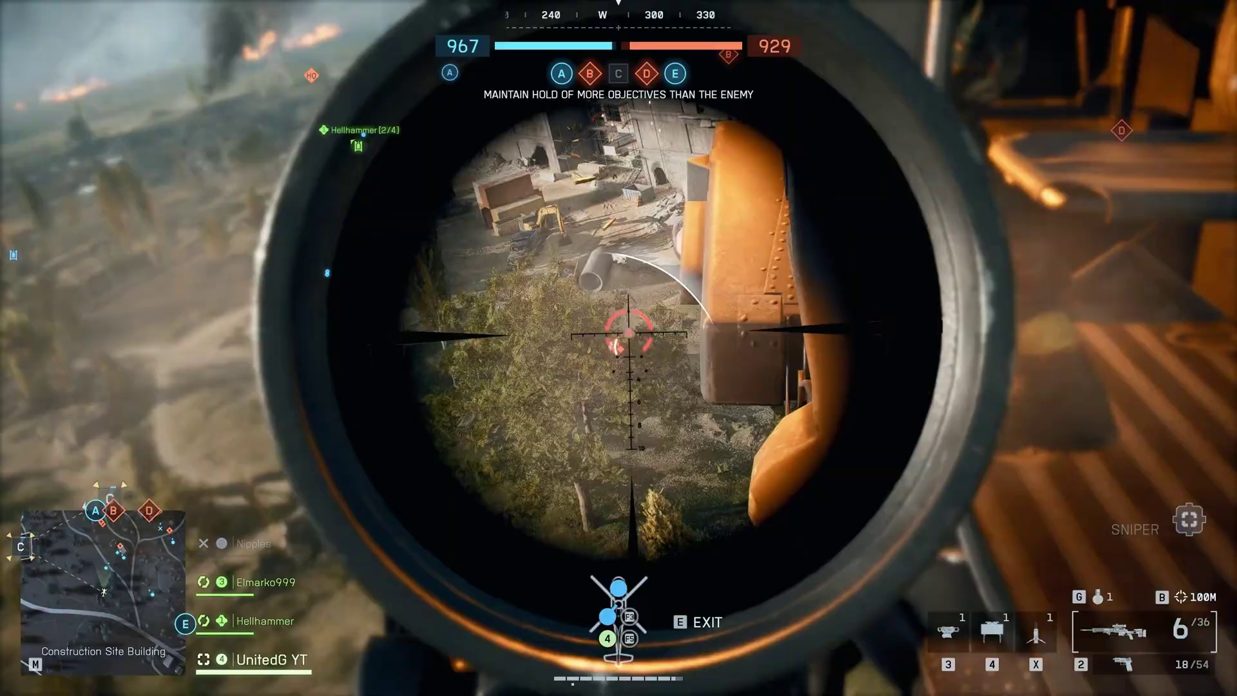
{"action": "left_click", "coordinate": [619, 348]}
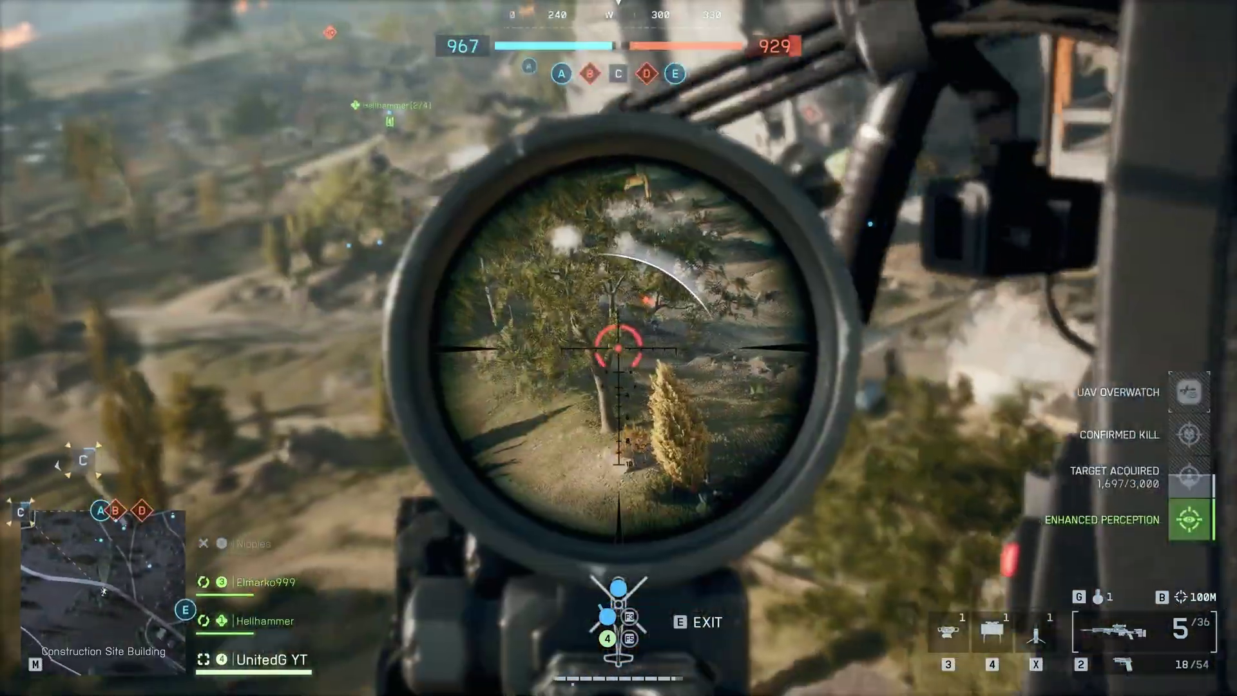
{"action": "left_click", "coordinate": [619, 348]}
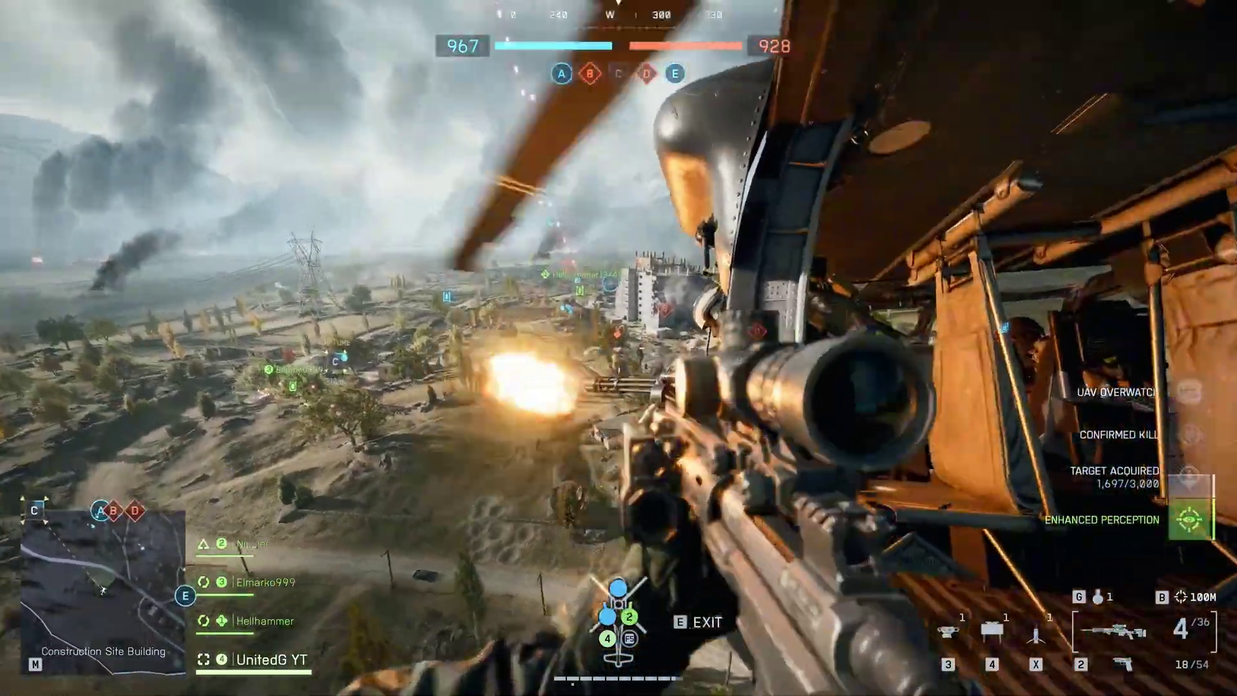
{"action": "right_click", "coordinate": [619, 348]}
{"action": "left_click", "coordinate": [619, 348]}
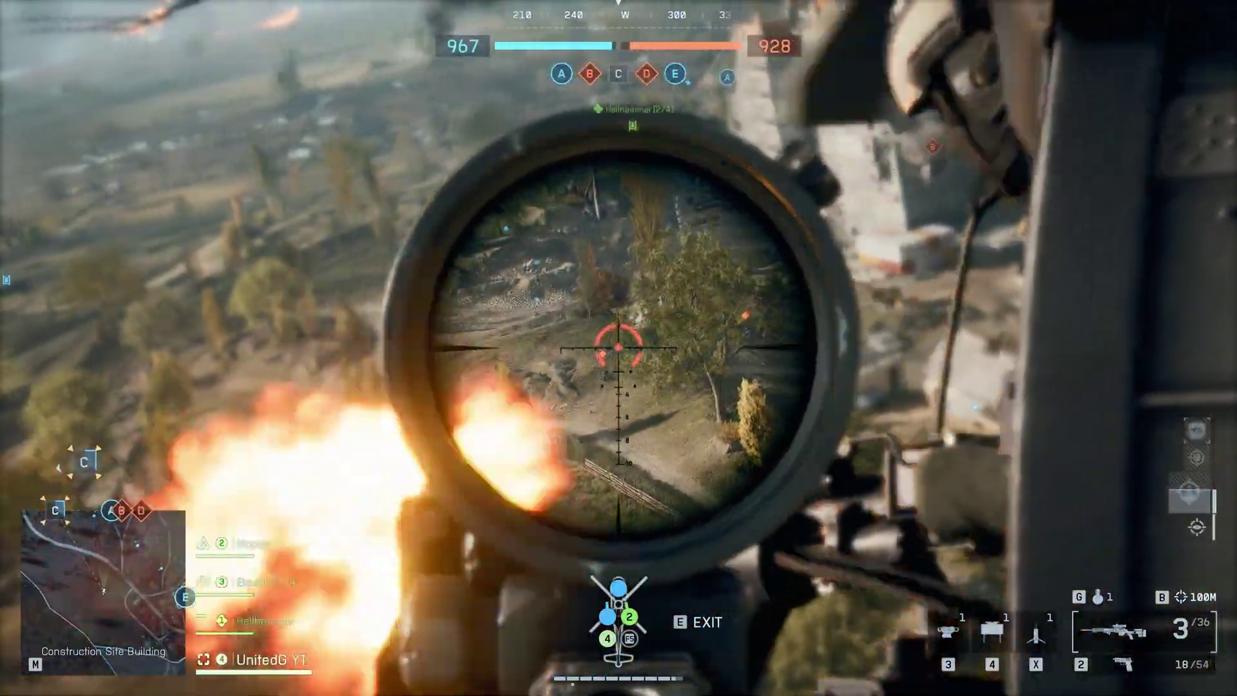
{"action": "left_click", "coordinate": [619, 348]}
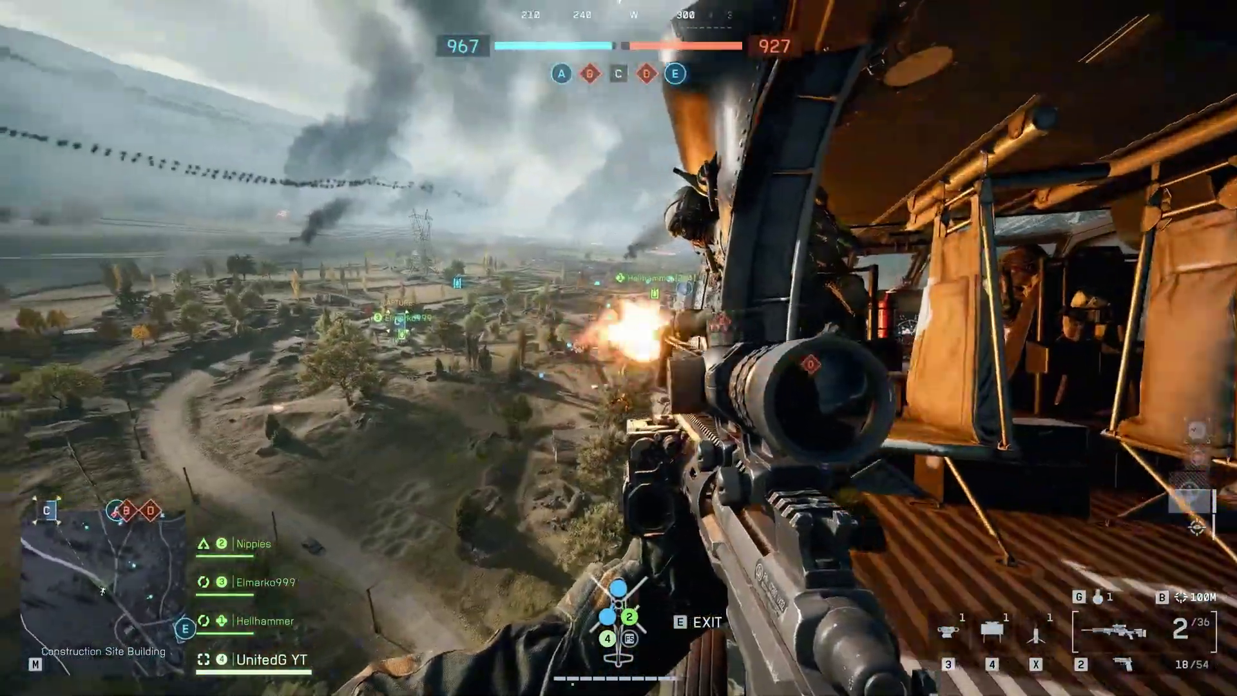
{"action": "right_click", "coordinate": [618, 348]}
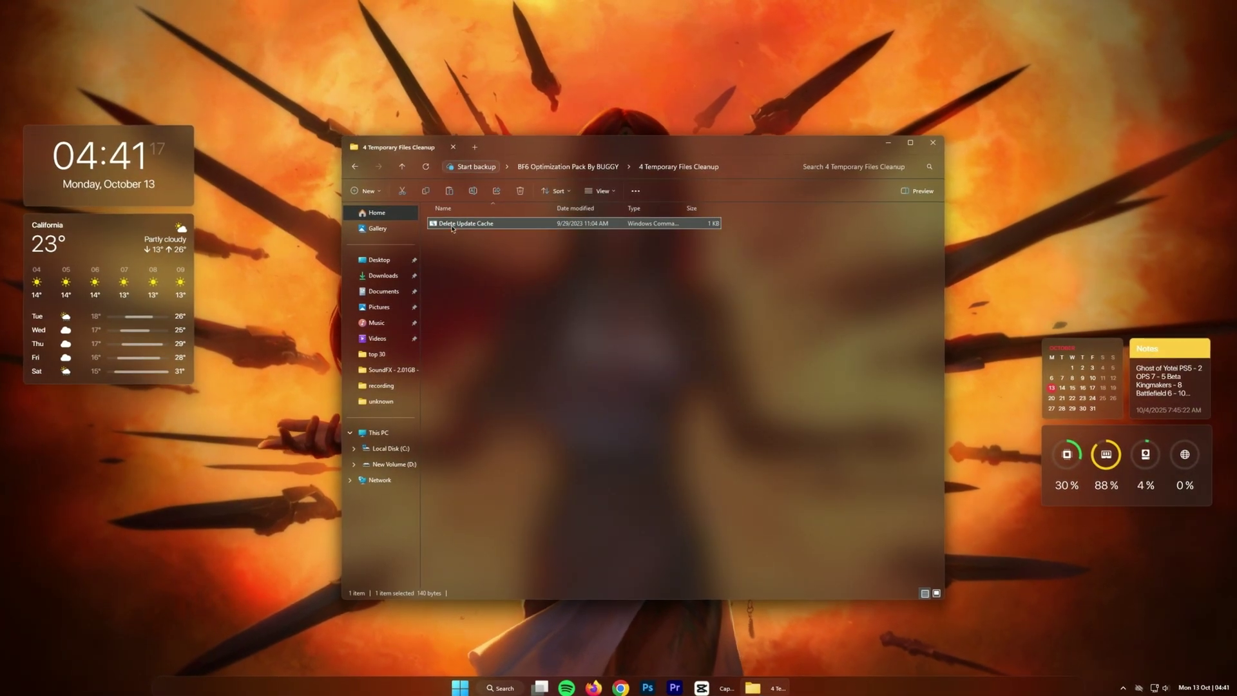
Run the Delete Update Cache script from the 4 Temporary Files Cleanup folder.
{"action": "double_click", "coordinate": [453, 229]}
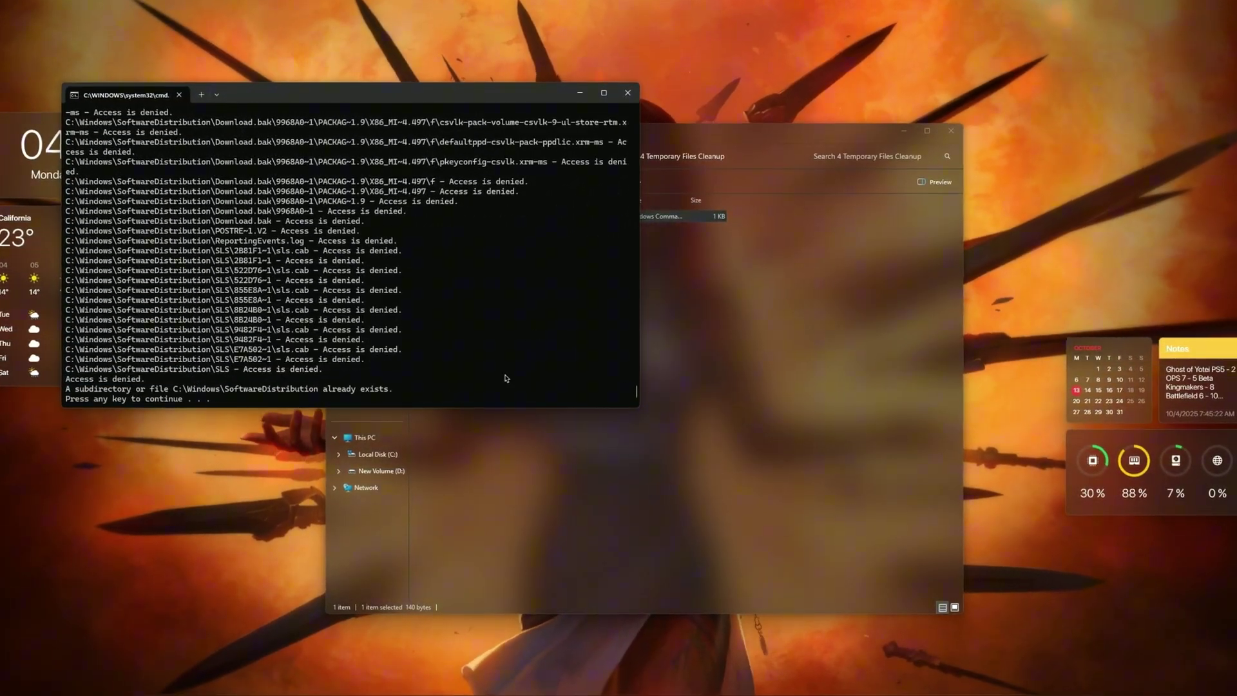
{"action": "left_click_drag", "start_coordinate": [224, 399], "coordinate": [78, 399]}
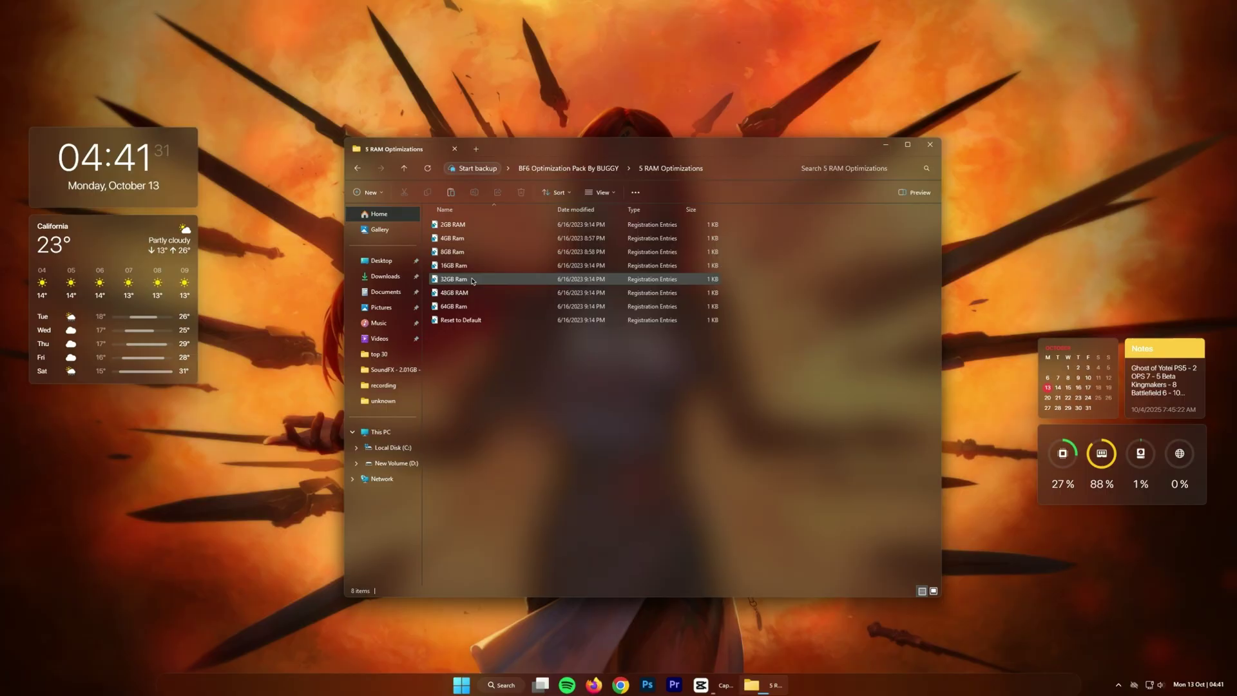
Add the 16GB Ram entries from the 5 RAM Optimizations folder to the registry.
{"action": "left_click_drag", "start_coordinate": [508, 351], "coordinate": [524, 234]}
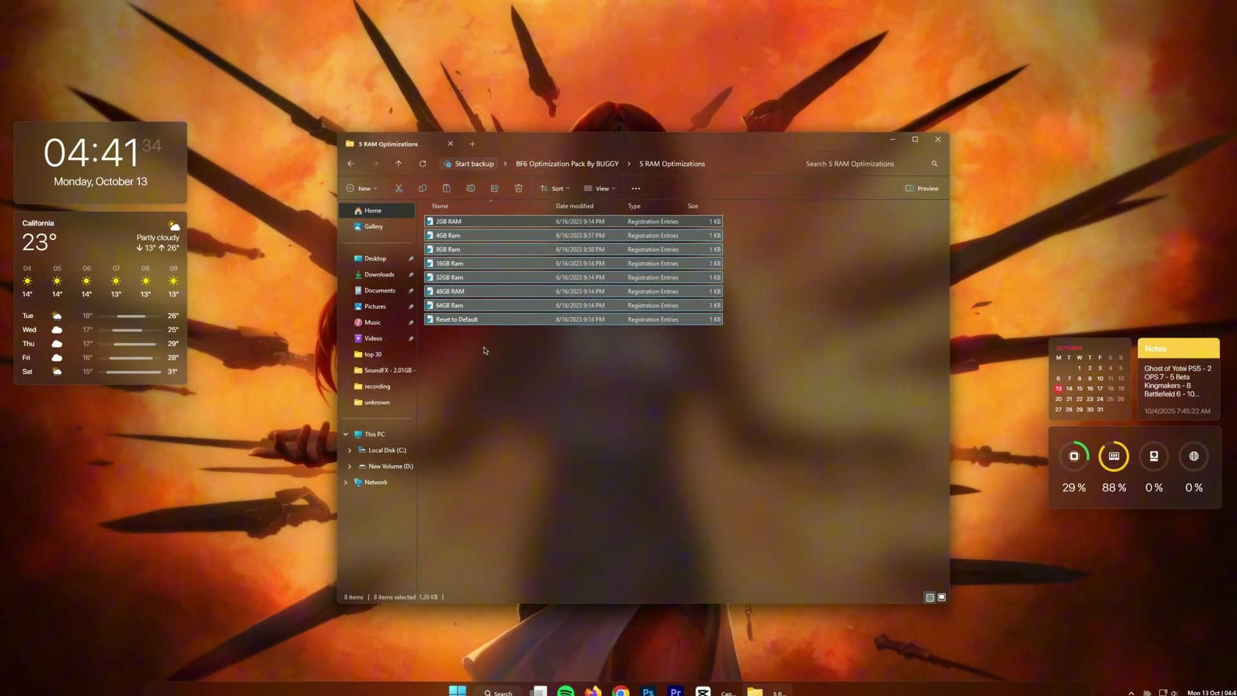
{"action": "left_click", "coordinate": [485, 351]}
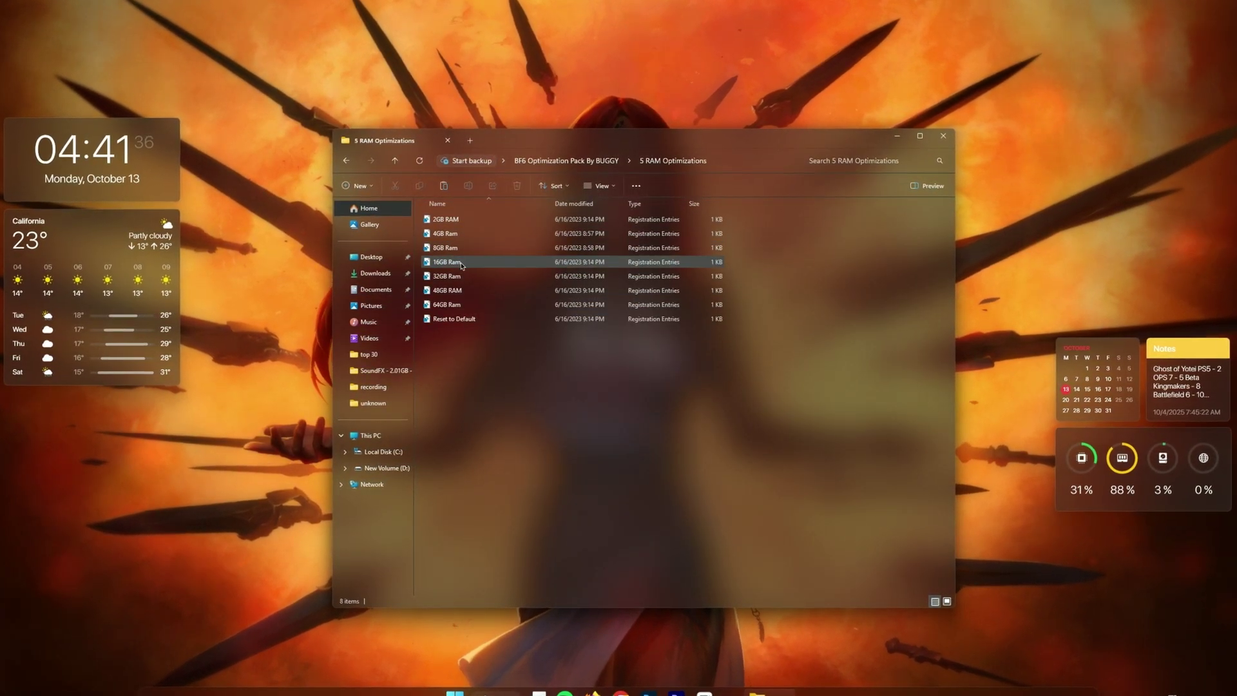
{"action": "left_click", "coordinate": [439, 265]}
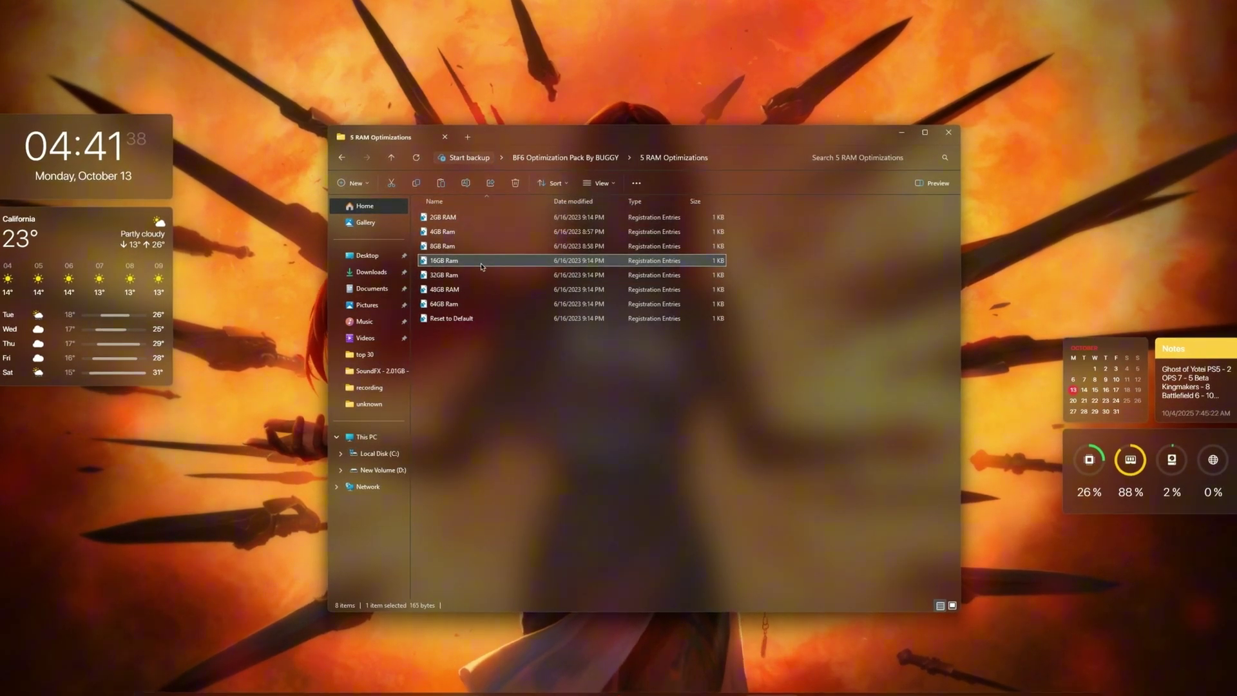
{"action": "double_click", "coordinate": [443, 259]}
{"action": "left_click", "coordinate": [671, 422]}
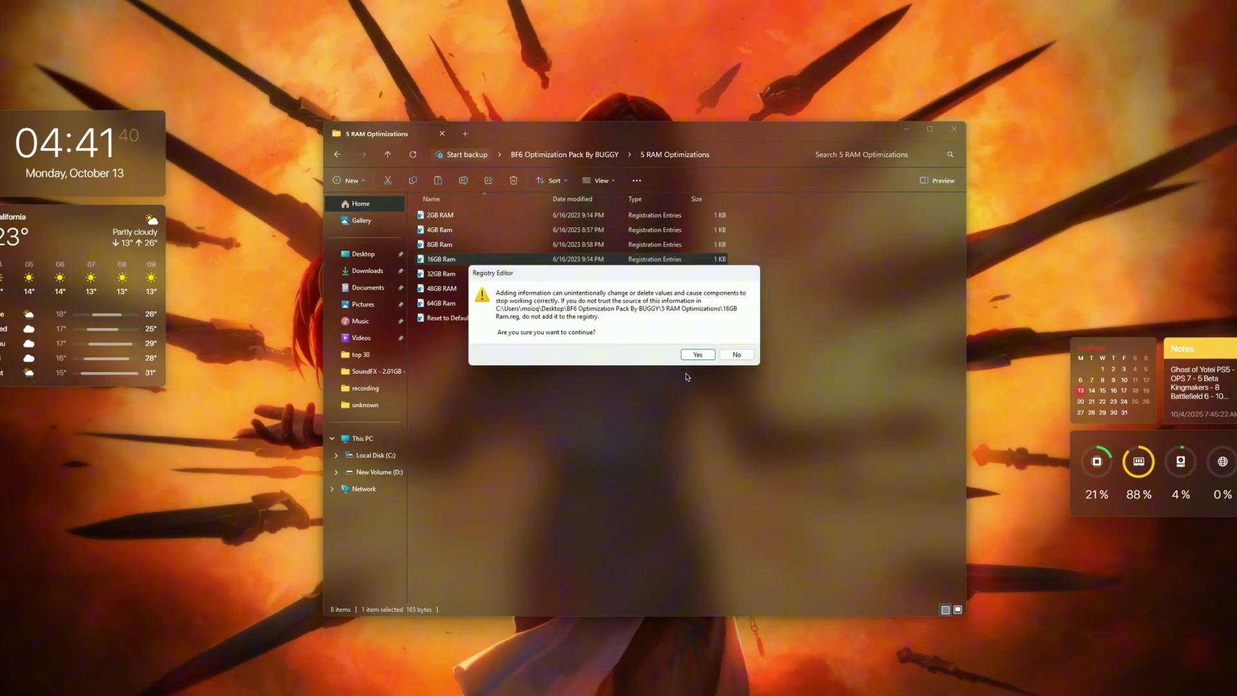
{"action": "left_click", "coordinate": [693, 352]}
{"action": "left_click", "coordinate": [722, 335]}
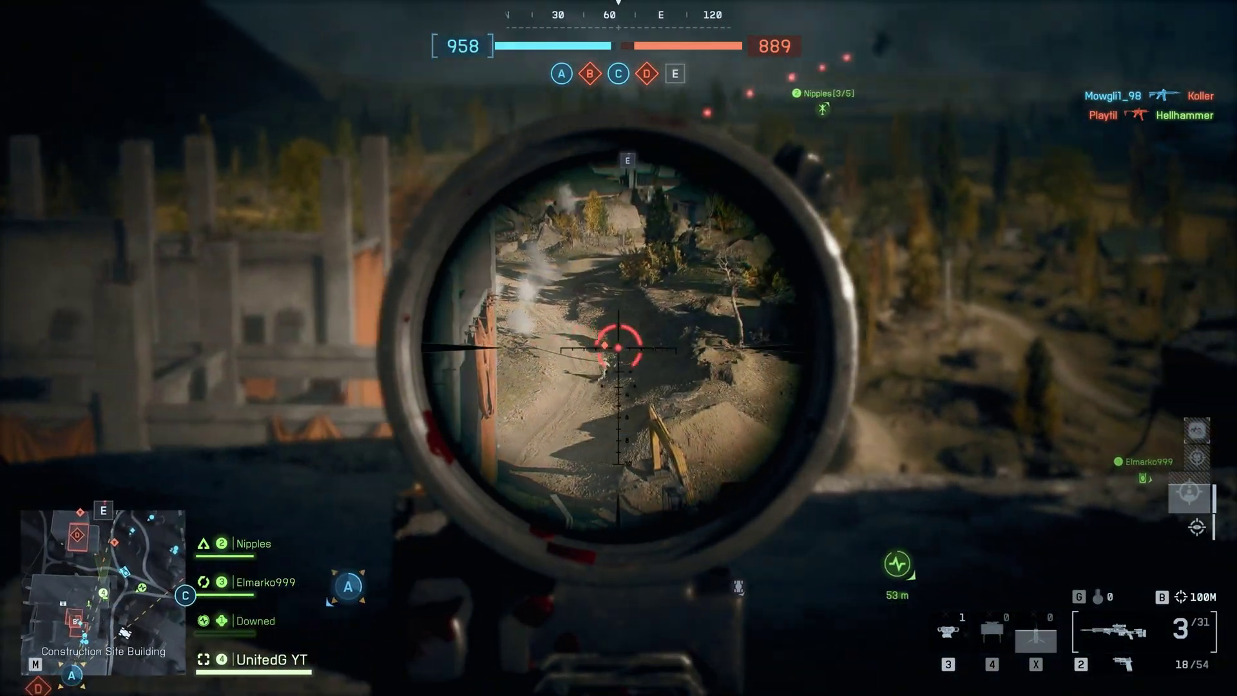
{"action": "left_click", "coordinate": [618, 348]}
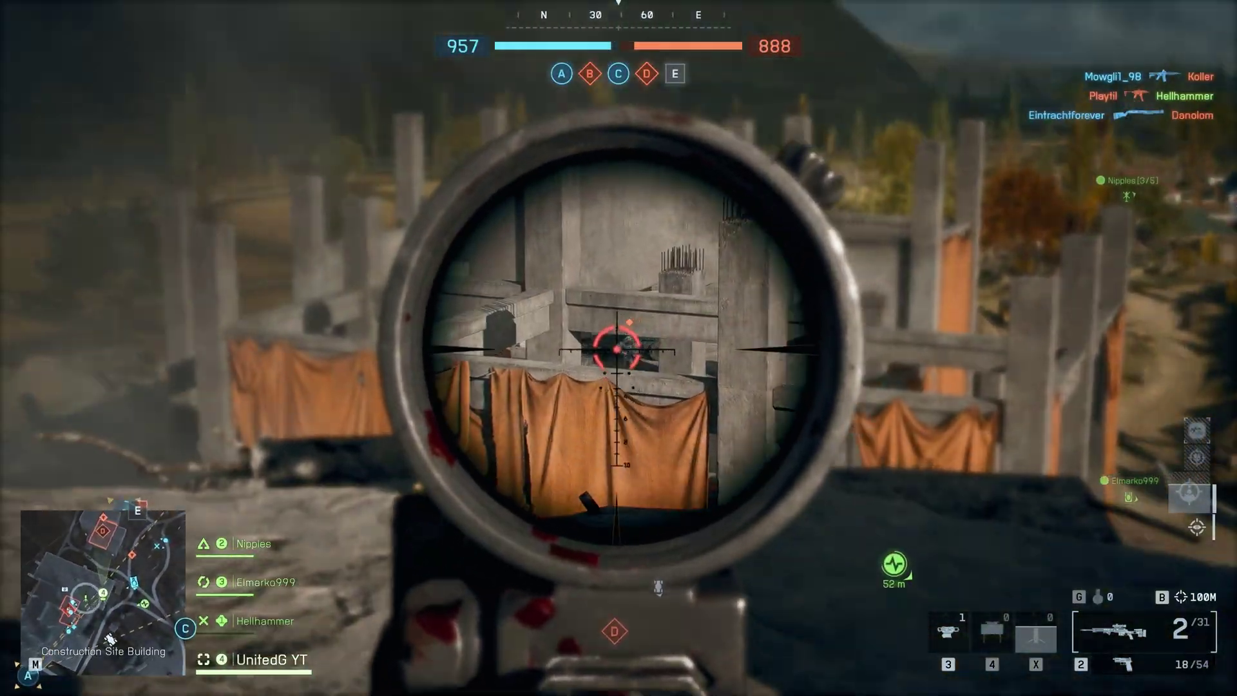
{"action": "left_click", "coordinate": [618, 348]}
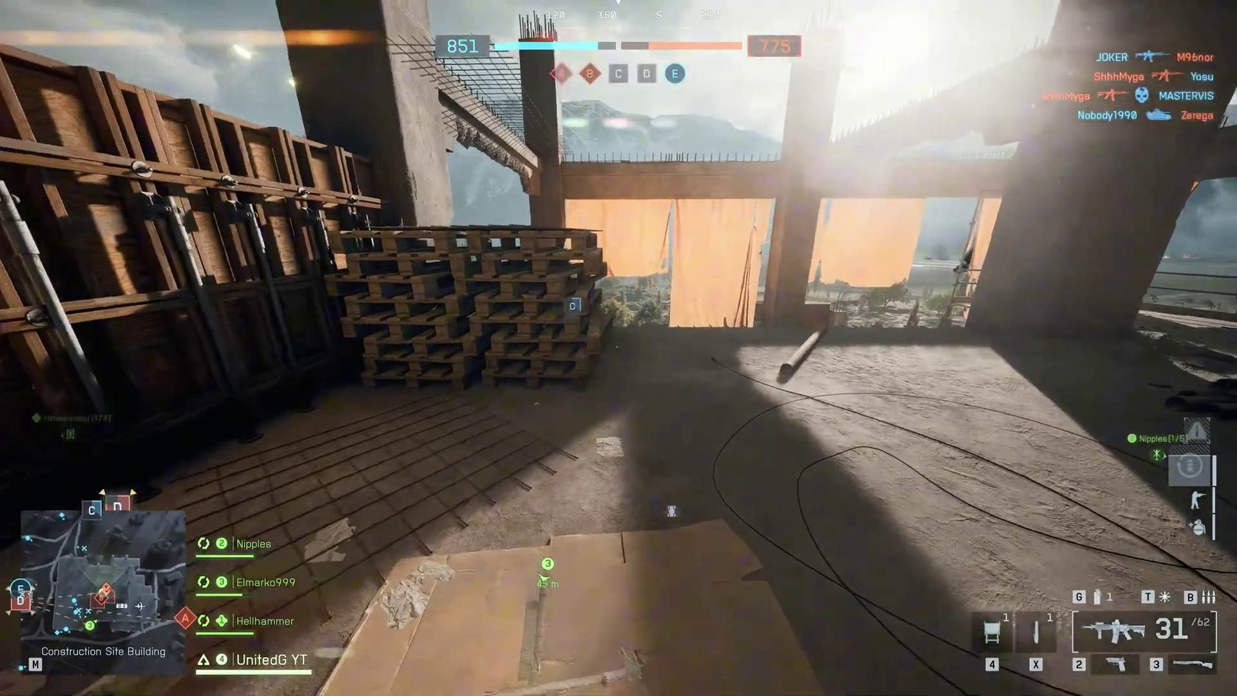
{"action": "key", "text": "w"}
{"action": "key", "text": "g"}
{"action": "key", "text": "s"}
{"action": "key", "text": "w"}
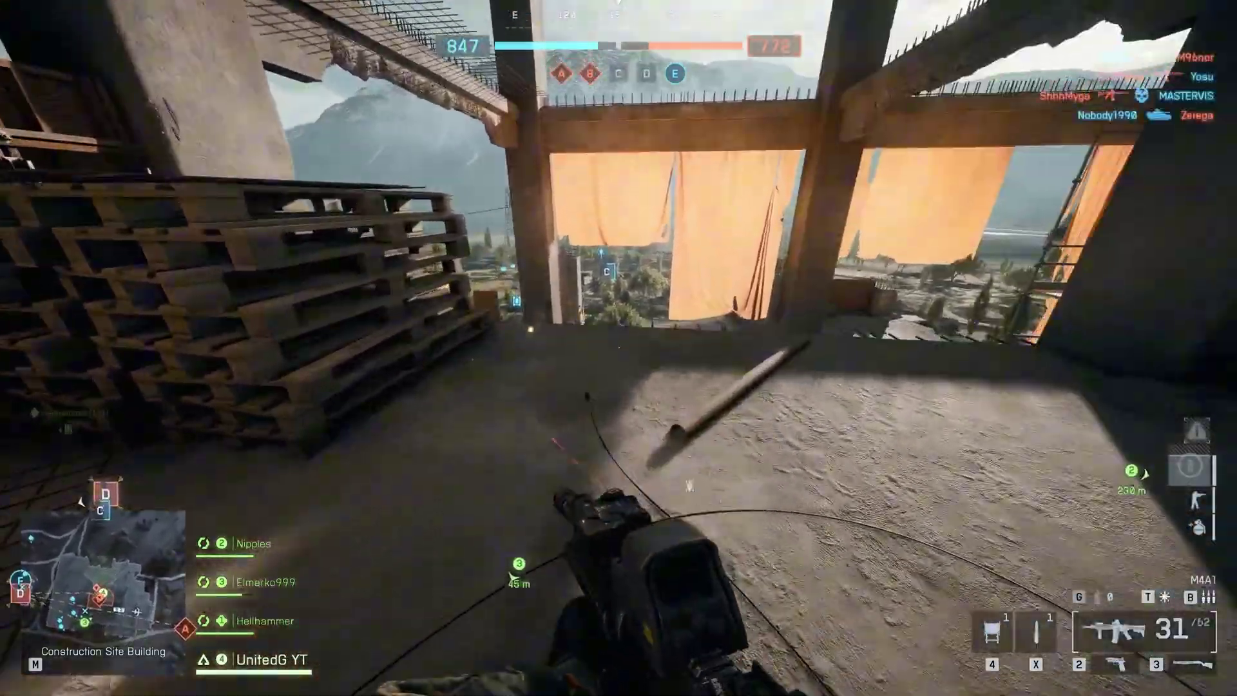
{"action": "right_click", "coordinate": [618, 348]}
{"action": "left_click_drag", "start_coordinate": [618, 348], "coordinate": [618, 348]}
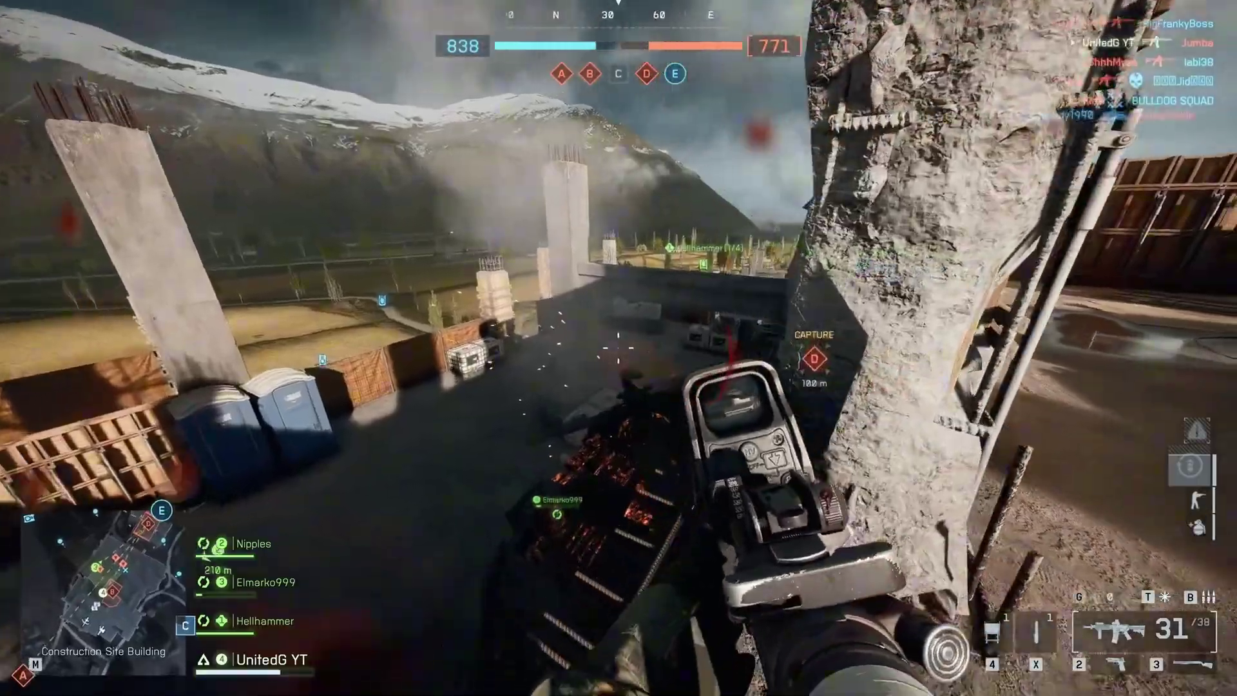
{"action": "key", "text": "w"}
{"action": "key", "text": "space"}
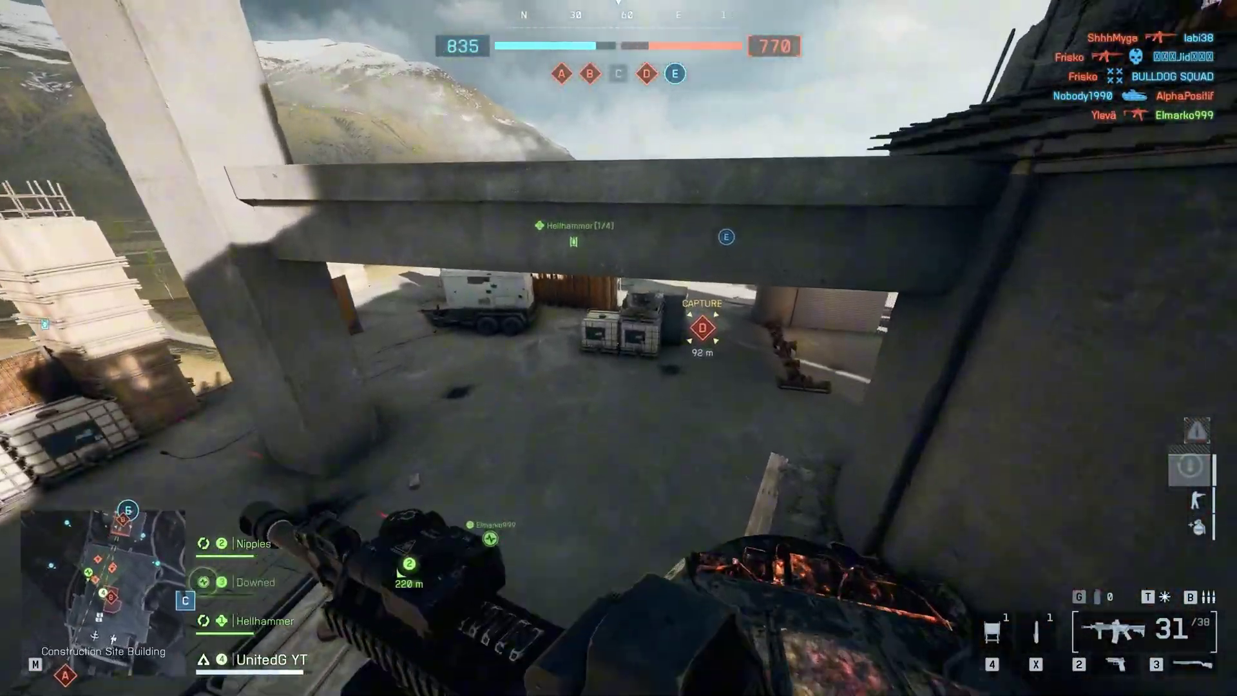
{"action": "key", "text": "w"}
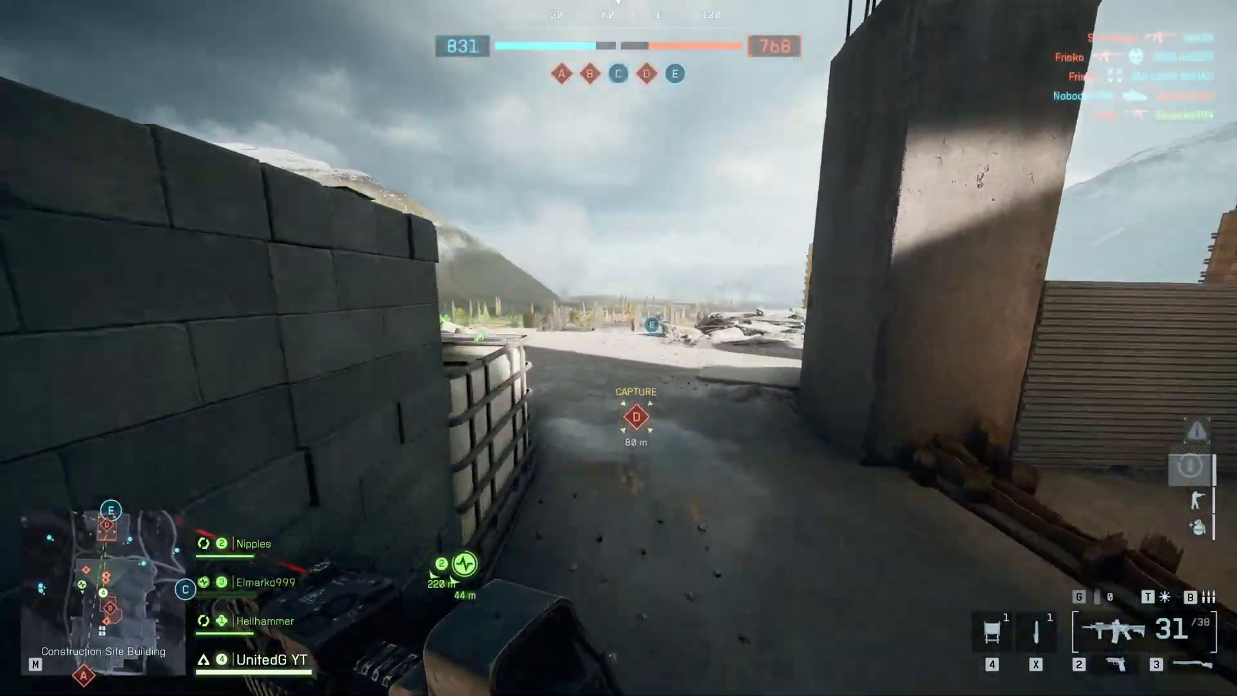
{"action": "key", "text": "w"}
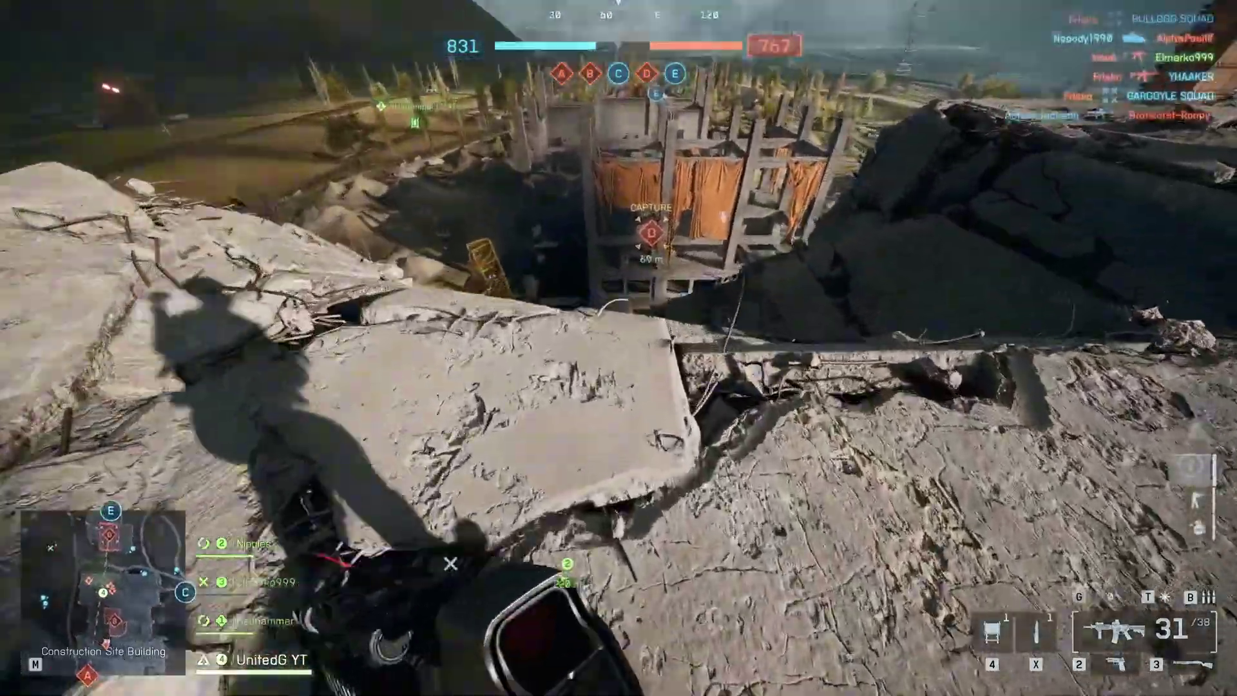
{"action": "key", "text": "w"}
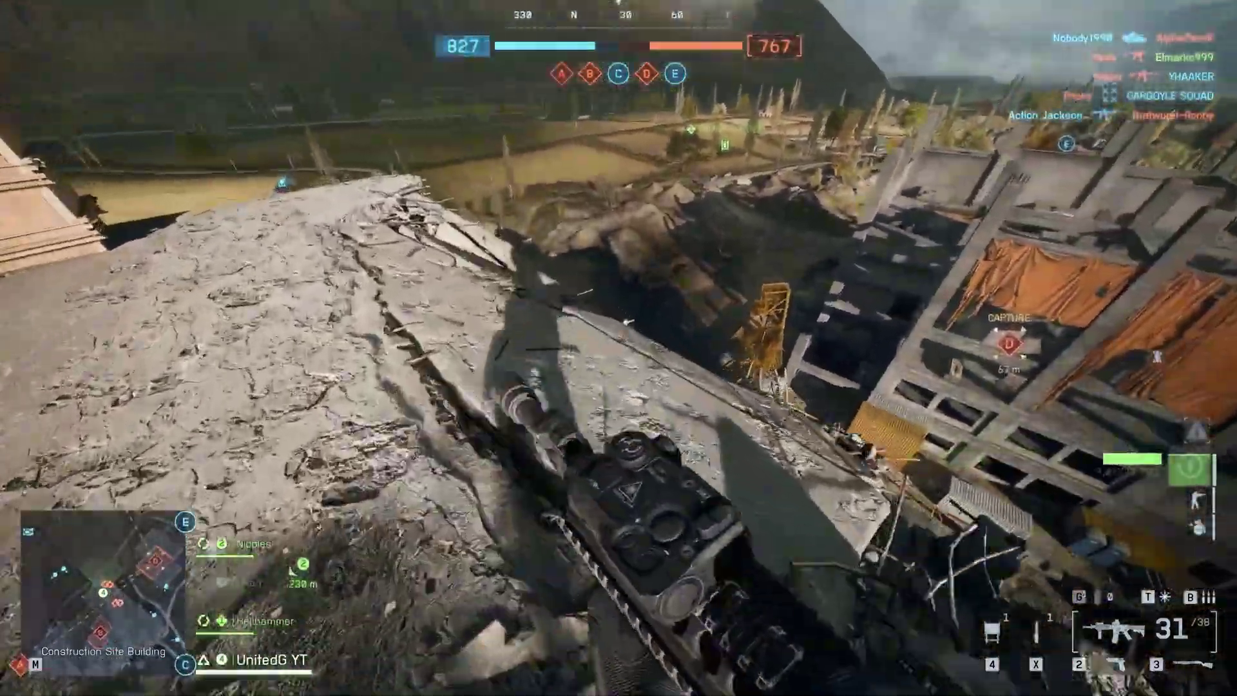
{"action": "key", "text": "w"}
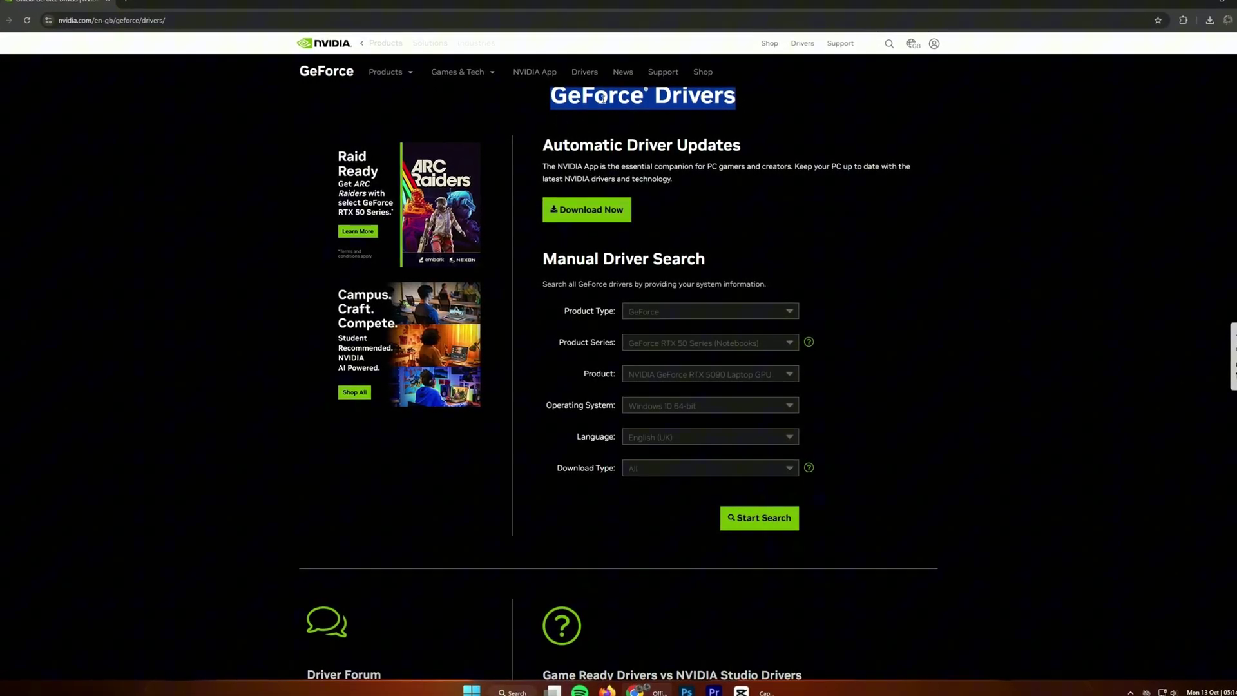
Download the NVIDIA App from the GeForce Drivers page and Display Driver Uninstaller 18.1.3.5 from Guru3D's EU mirror.
{"action": "left_click", "coordinate": [562, 214]}
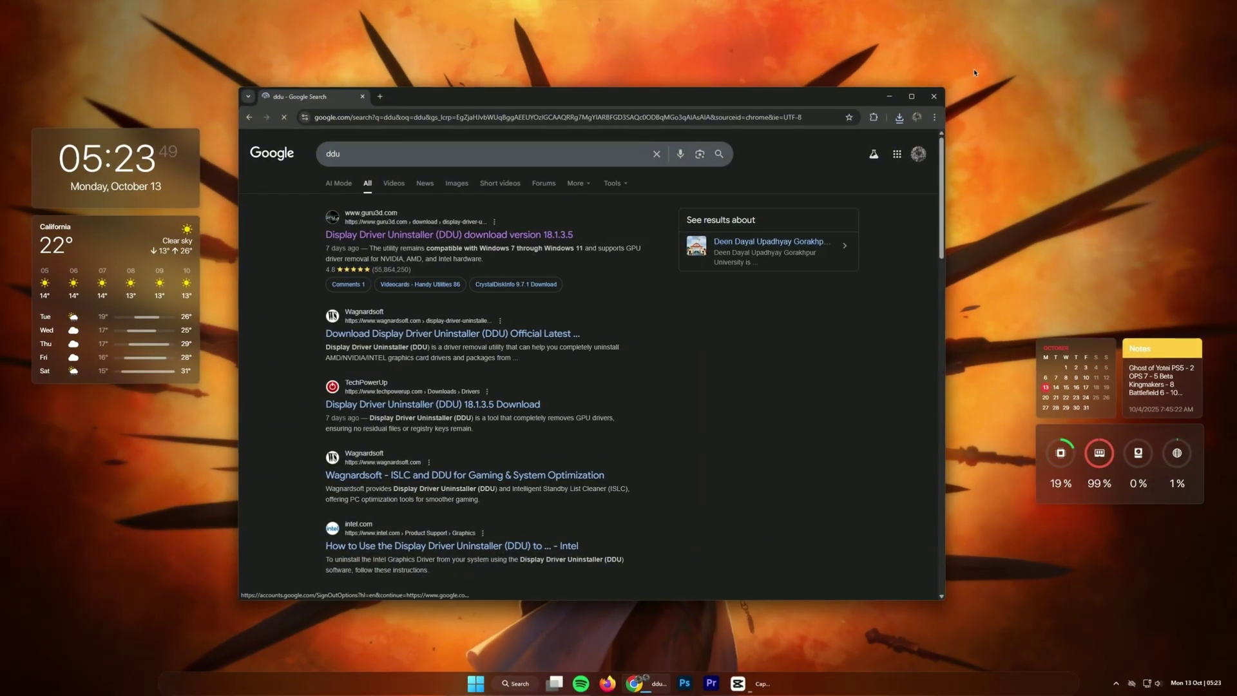
{"action": "left_click", "coordinate": [526, 234]}
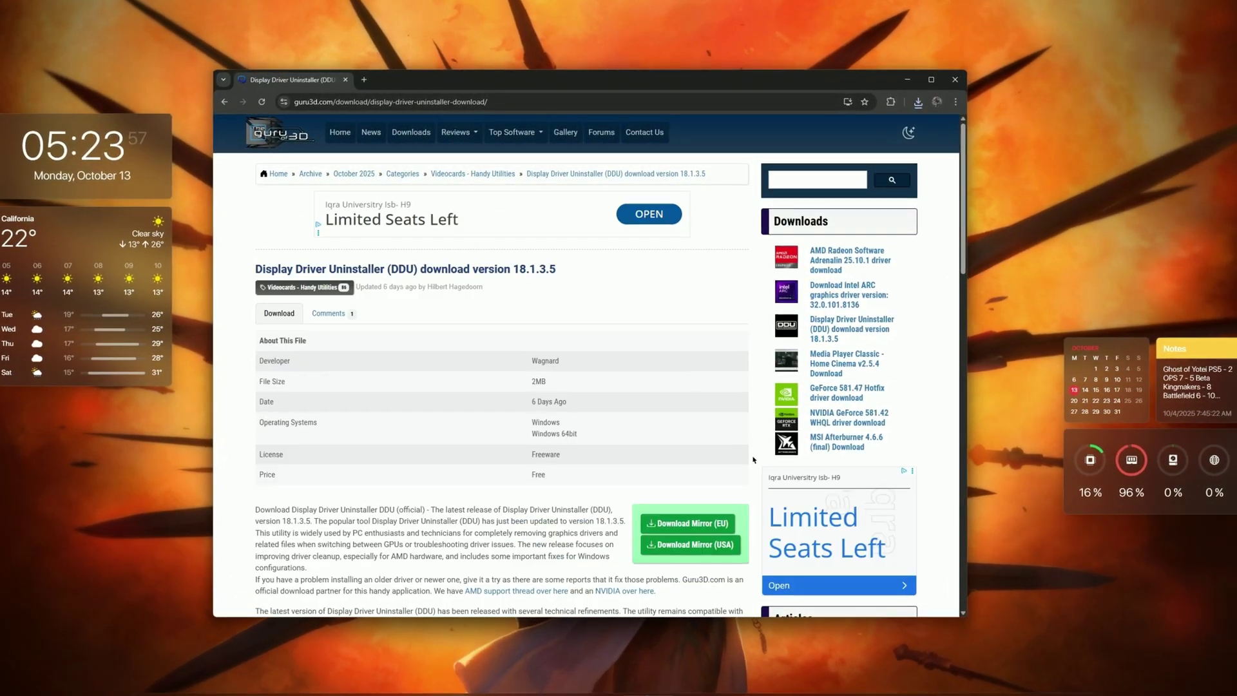
{"action": "left_click", "coordinate": [673, 528]}
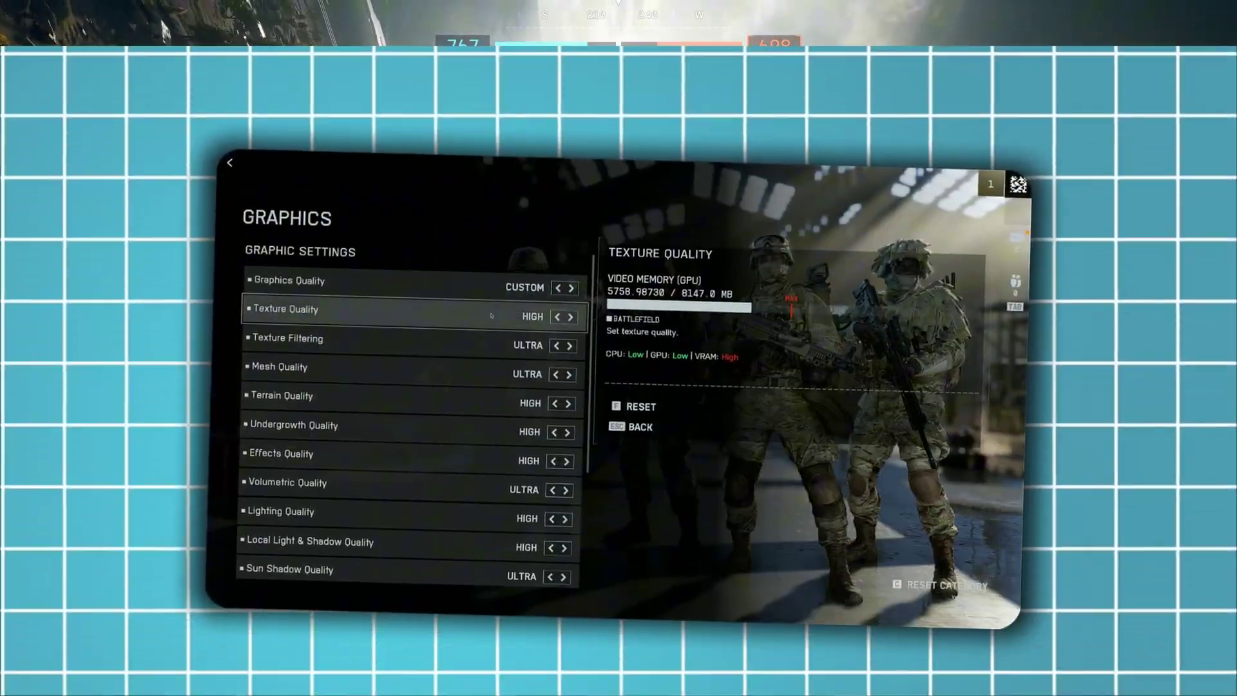
Lower the Texture Quality and Texture Filtering levels in Battlefield 6's graphic settings.
{"action": "left_click", "coordinate": [558, 307]}
{"action": "left_click", "coordinate": [558, 307]}
{"action": "left_click", "coordinate": [556, 337]}
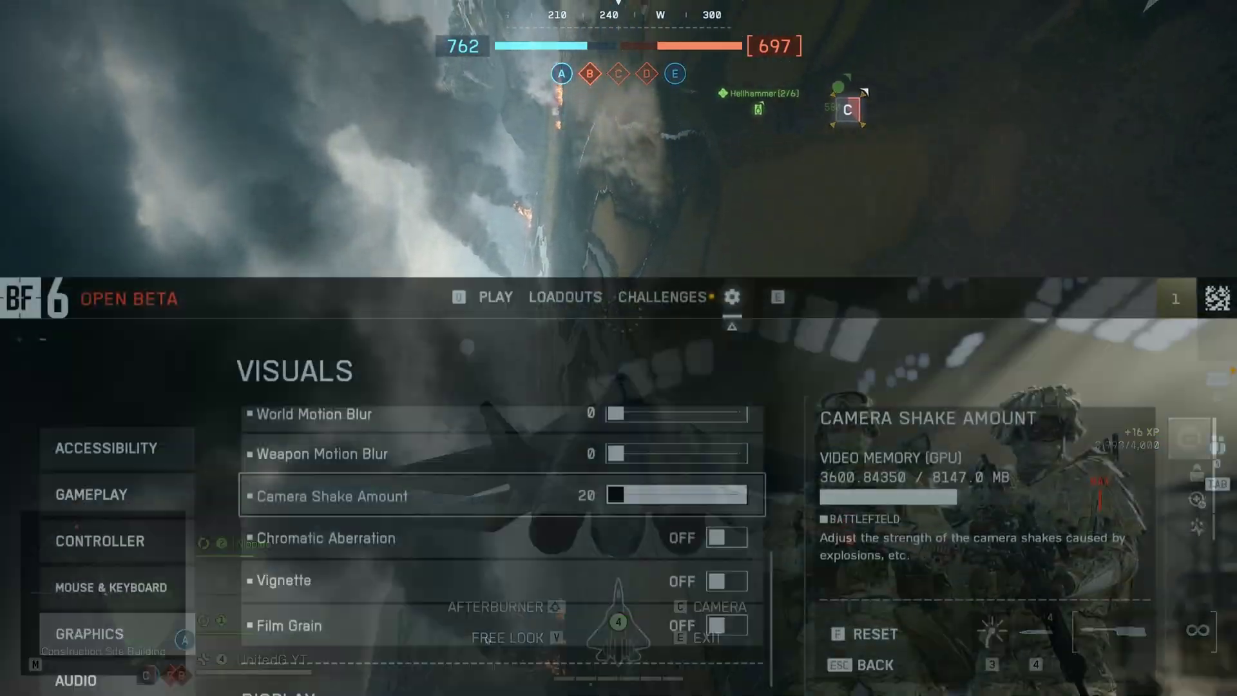
{"action": "scroll", "coordinate": [484, 358], "scroll_direction": "down", "scroll_amount": 3}
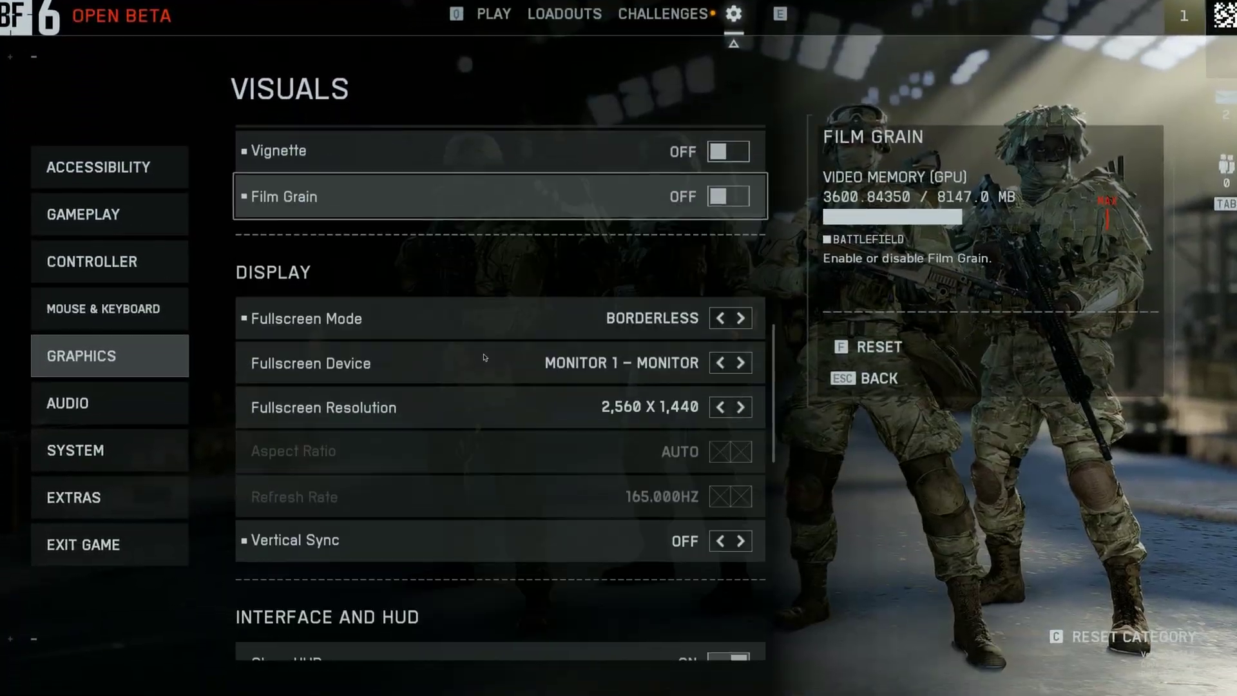
{"action": "scroll", "coordinate": [484, 358], "scroll_direction": "down", "scroll_amount": 8}
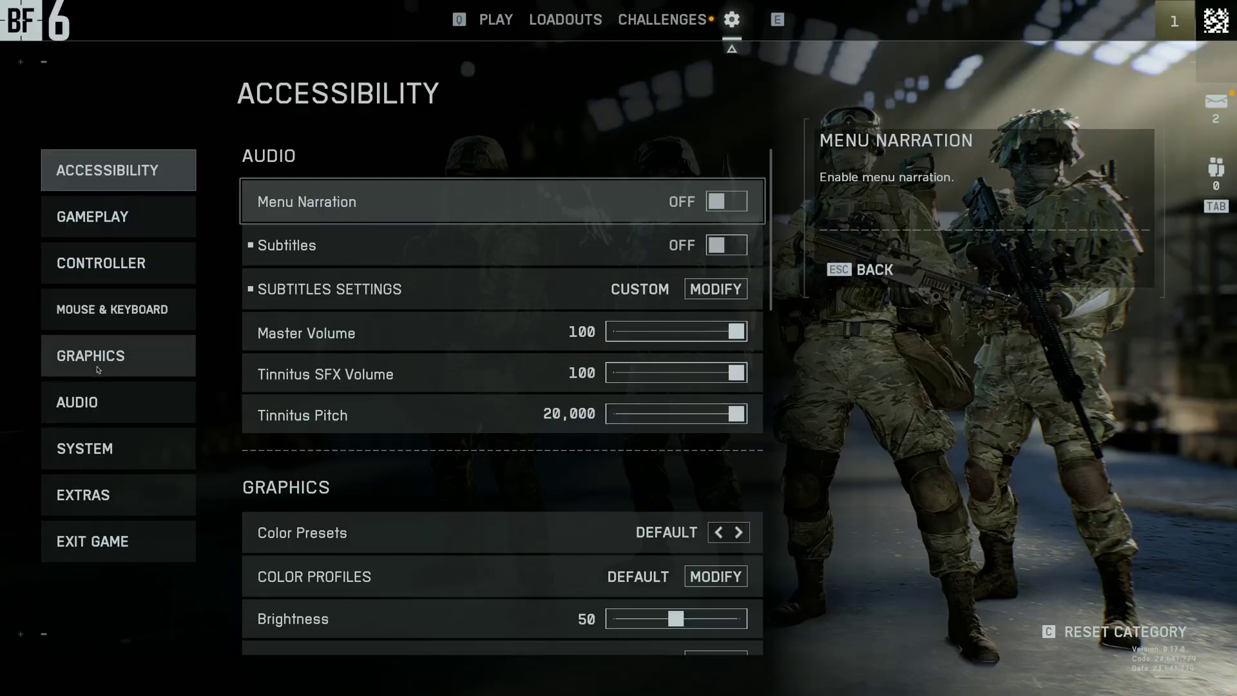
In the Graphics settings, set the Performance Preset to Performance and the Vehicle 3rd Person Field Of View to 79.
{"action": "left_click", "coordinate": [95, 365]}
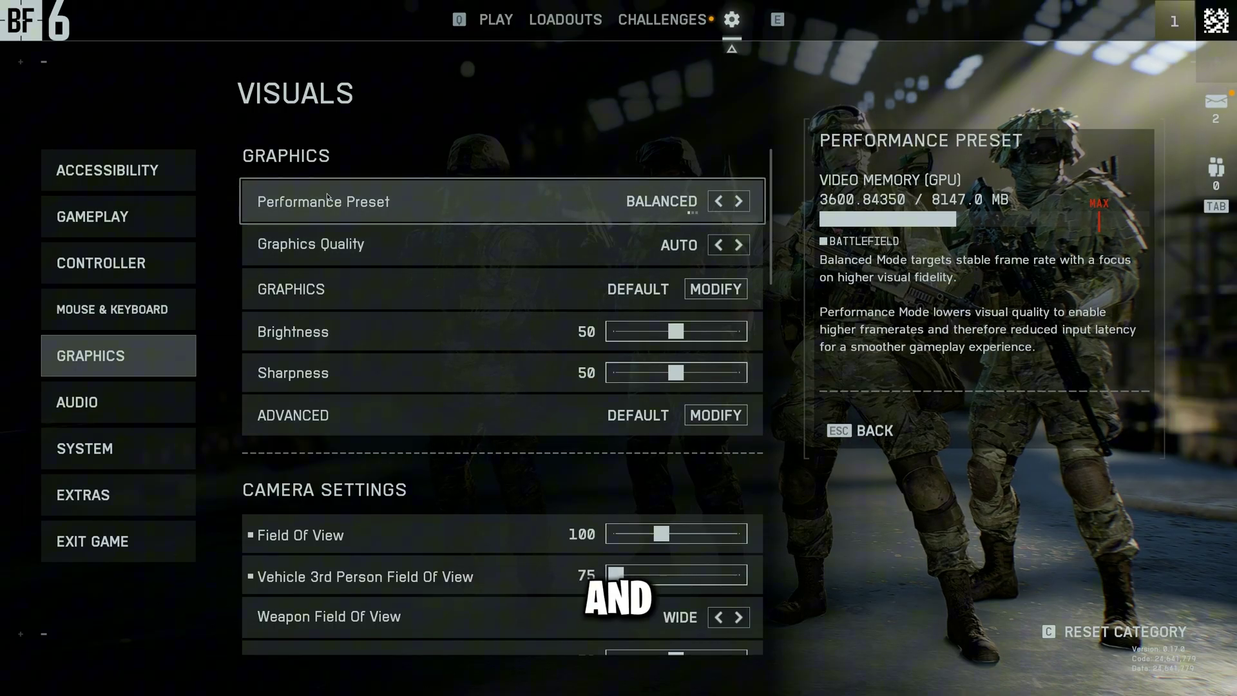
{"action": "left_click", "coordinate": [745, 207]}
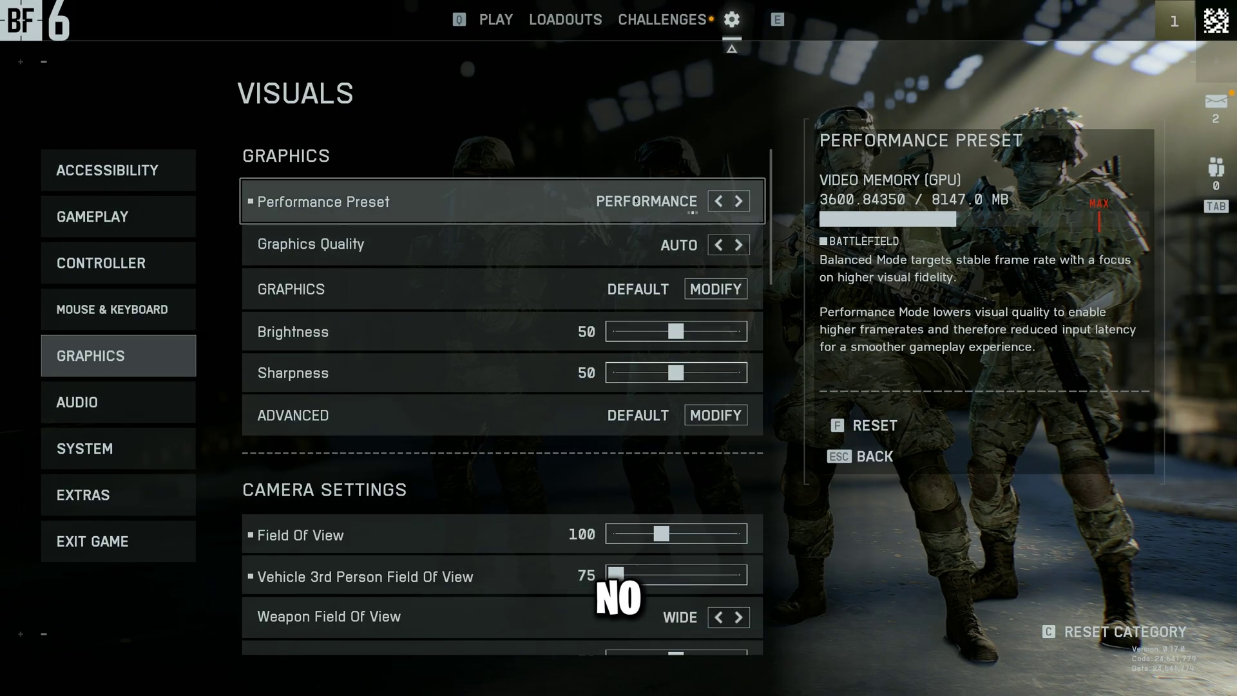
{"action": "scroll", "coordinate": [469, 298], "scroll_direction": "down", "scroll_amount": 5}
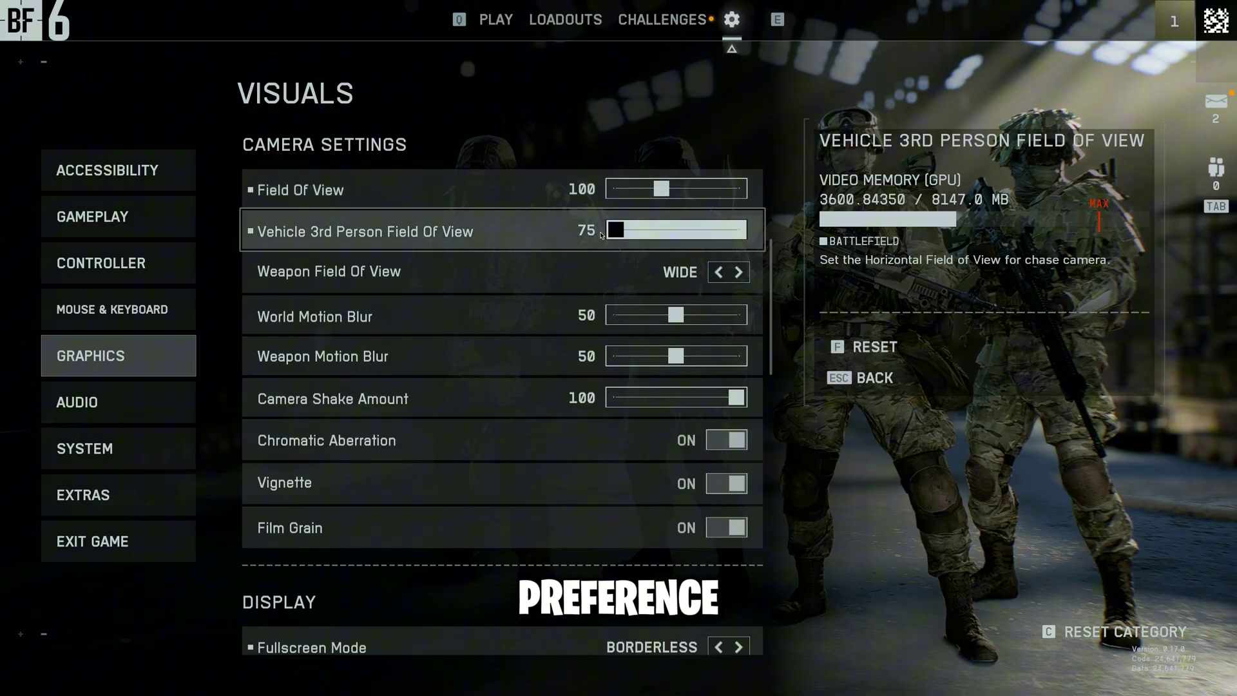
{"action": "left_click_drag", "start_coordinate": [651, 232], "coordinate": [674, 231]}
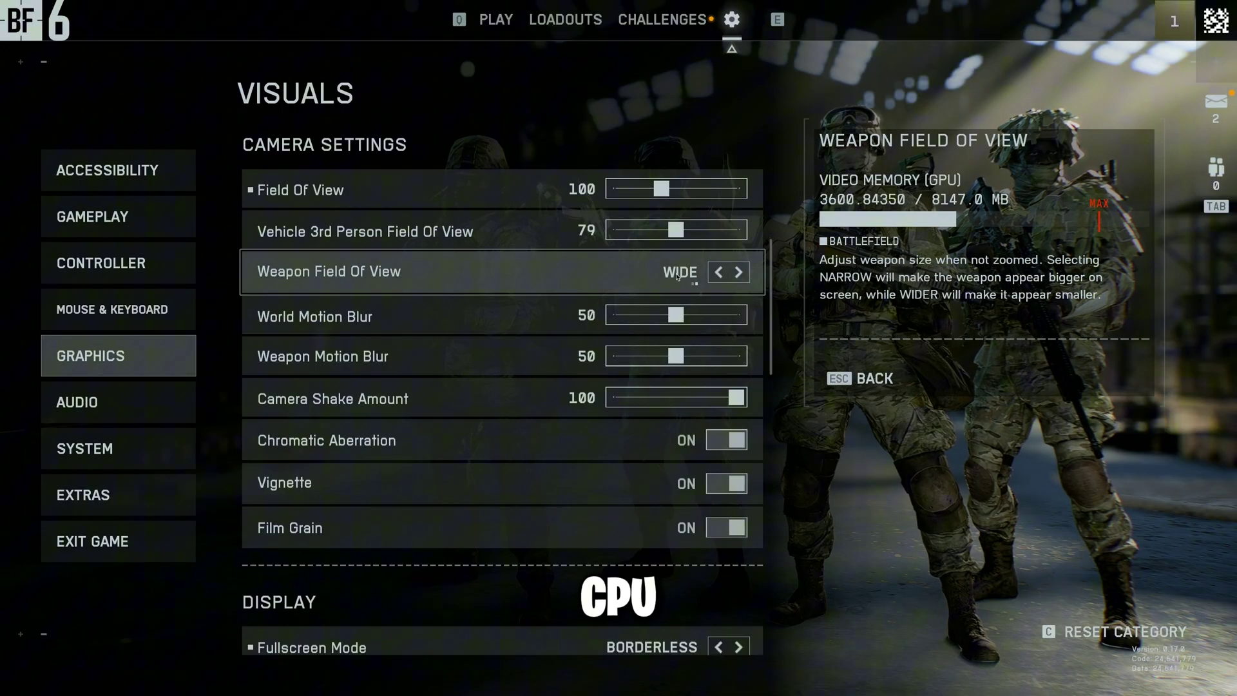
{"action": "scroll", "coordinate": [408, 301], "scroll_direction": "down", "scroll_amount": 4}
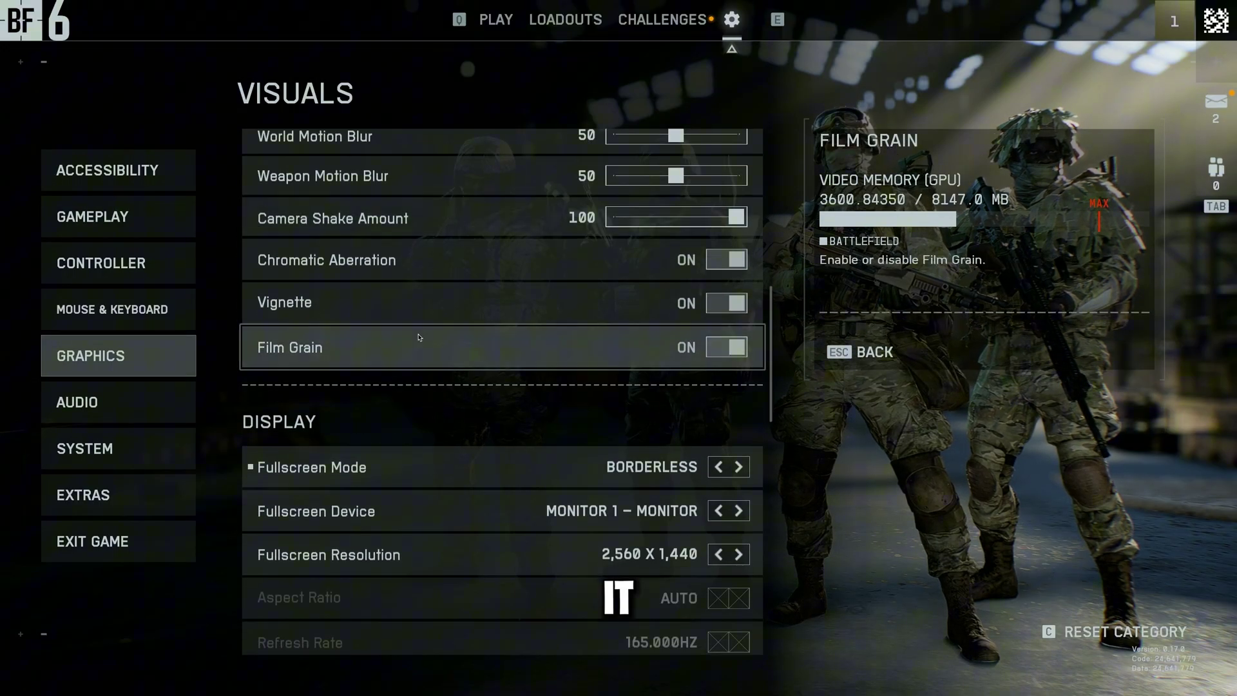
{"action": "scroll", "coordinate": [408, 300], "scroll_direction": "up", "scroll_amount": 3}
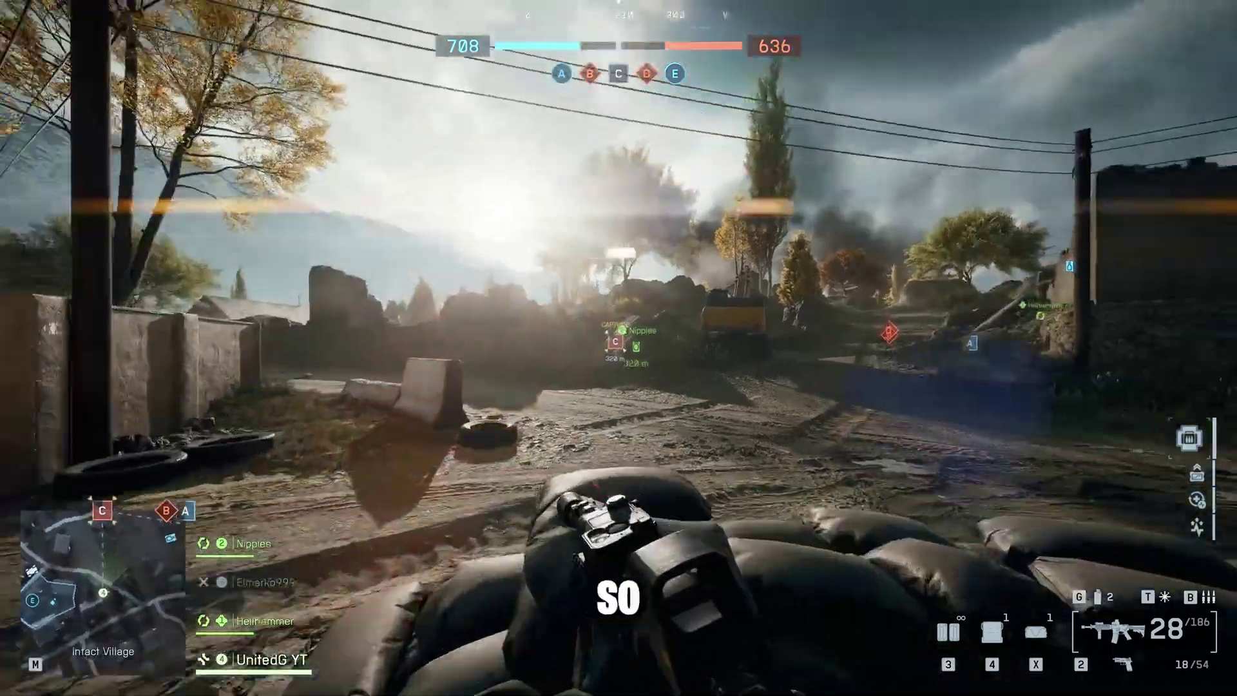
{"action": "key", "text": "w"}
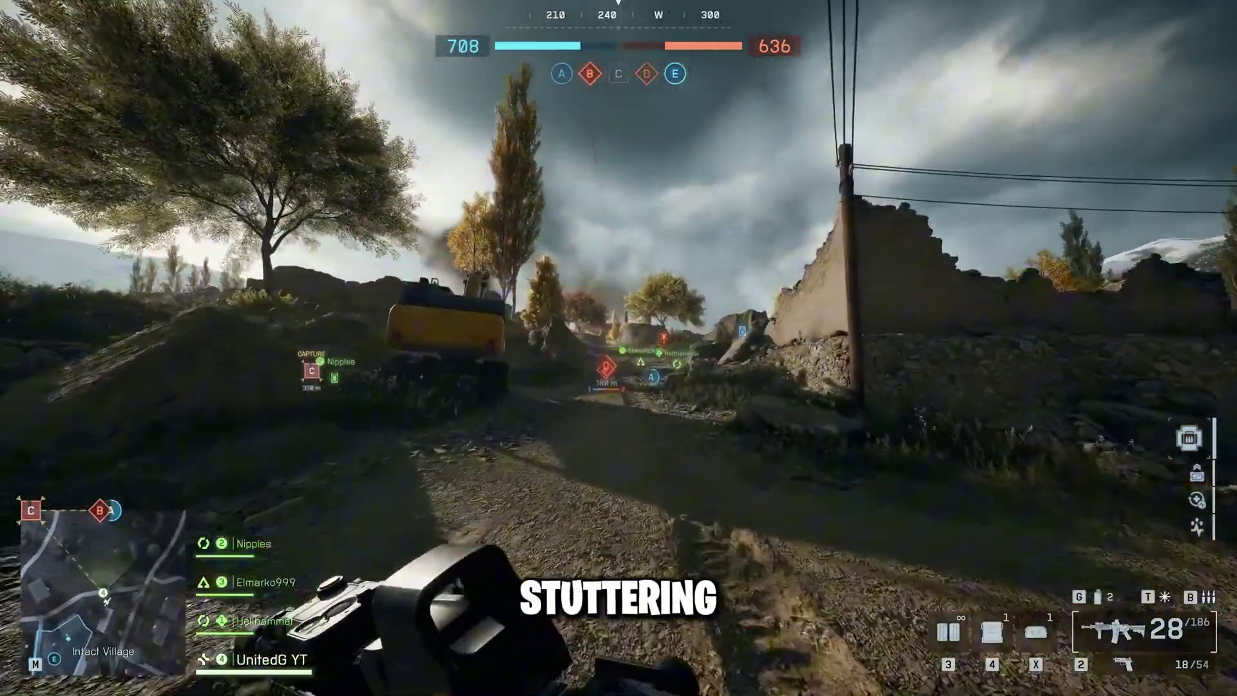
{"action": "key", "text": "w"}
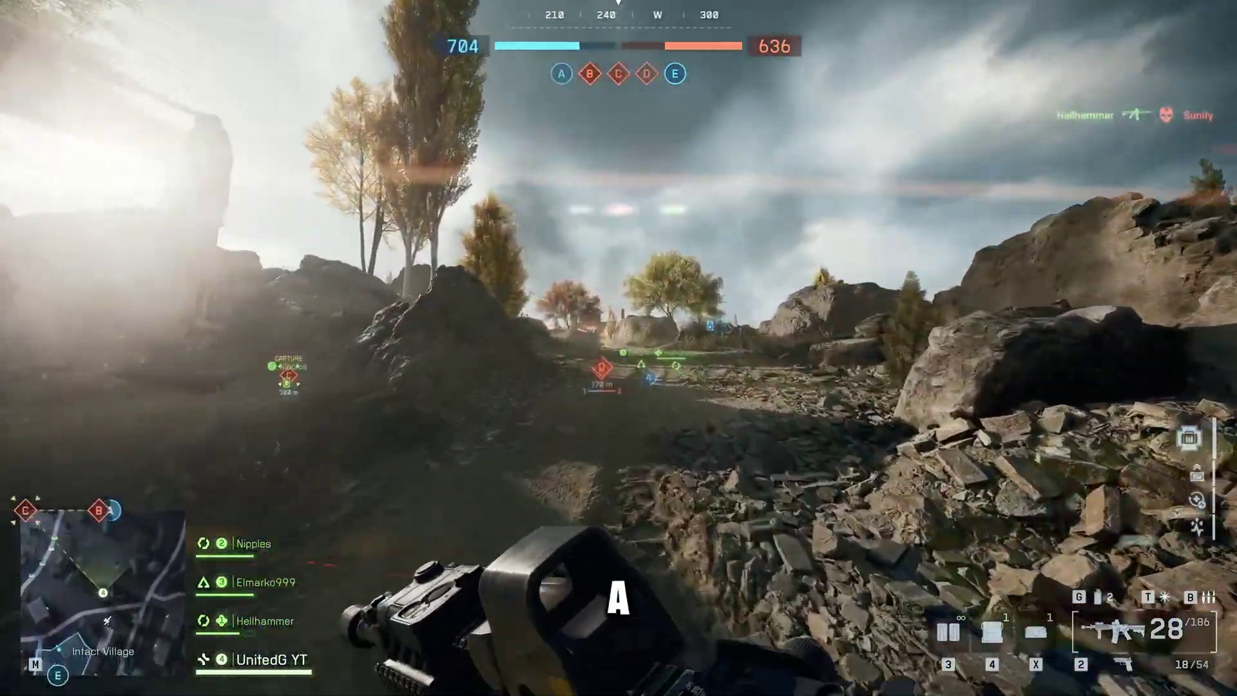
{"action": "key", "text": "w"}
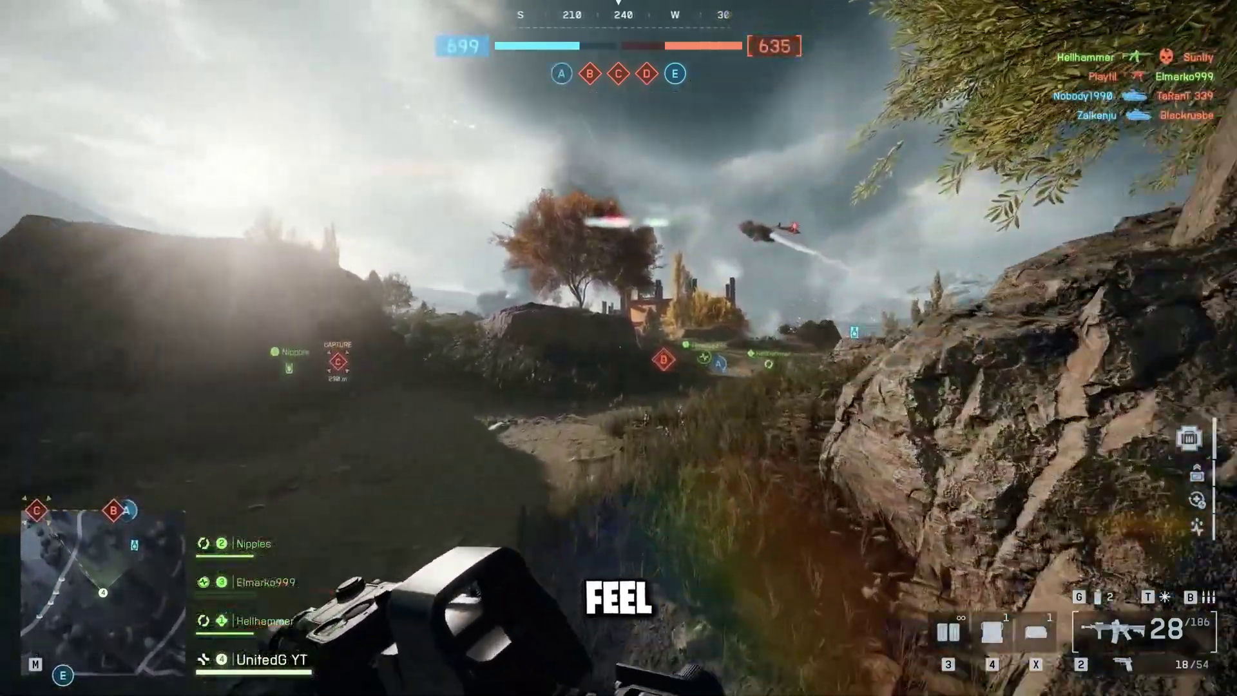
{"action": "key", "text": "w"}
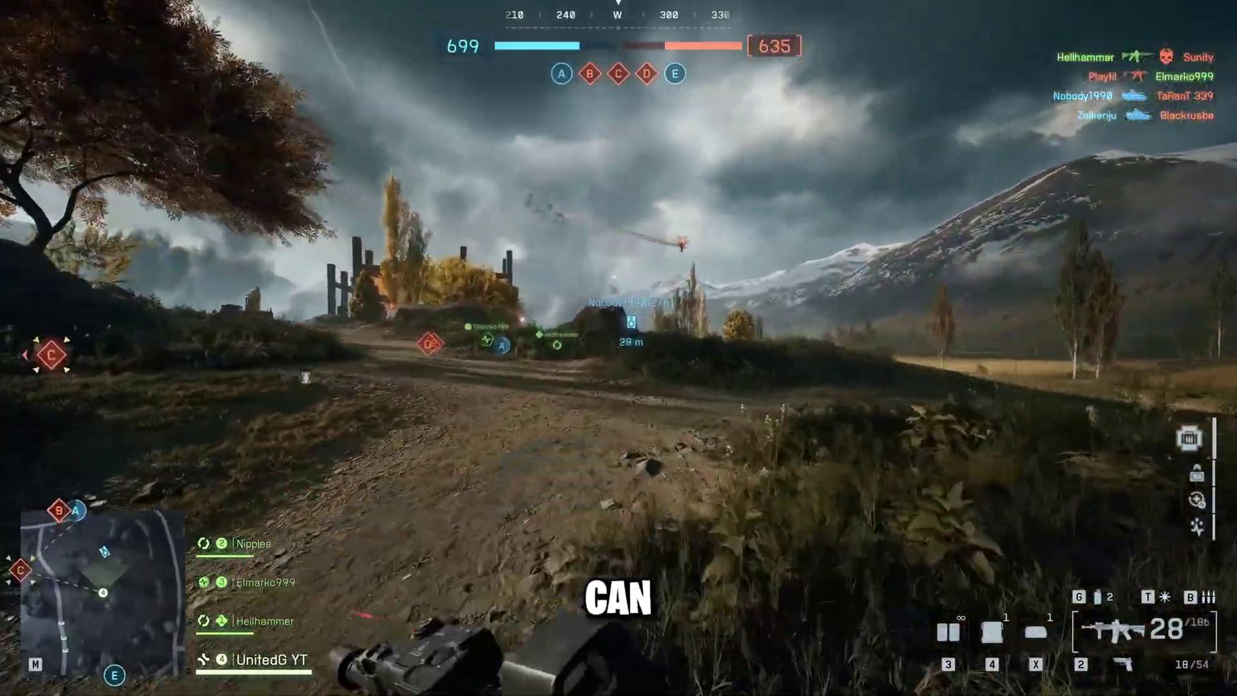
{"action": "key", "text": "w"}
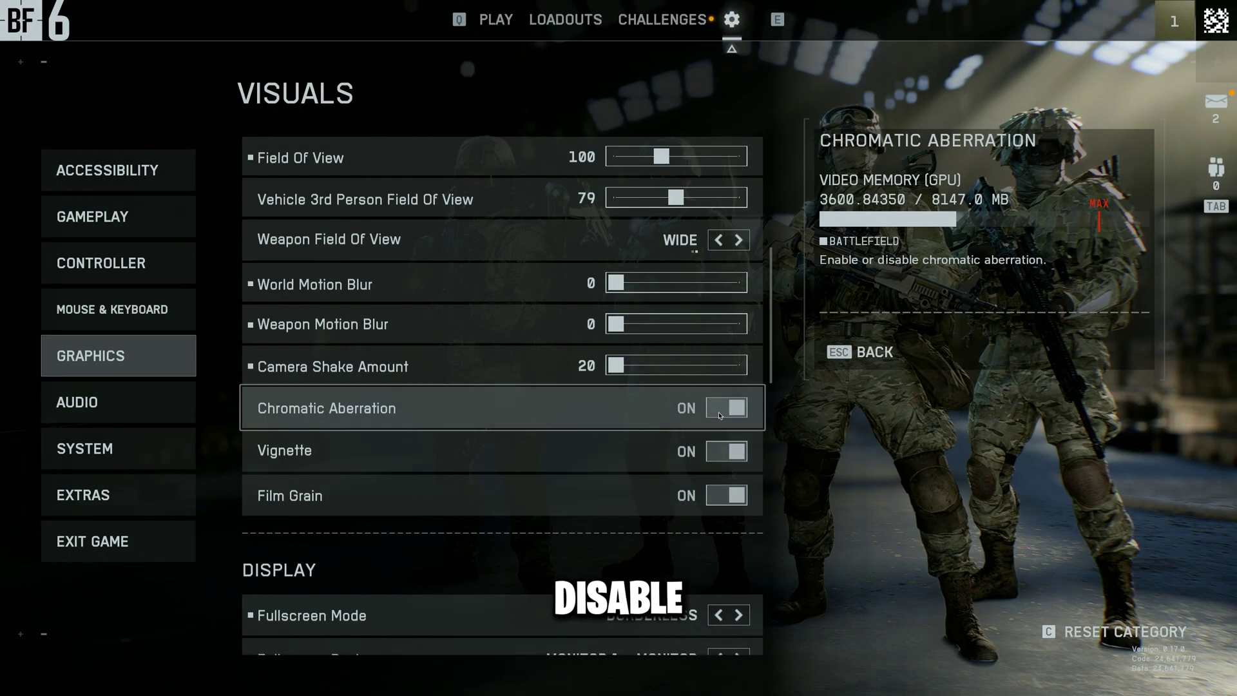
Turn off Chromatic Aberration, Vignette and Film Grain in the camera settings.
{"action": "left_click", "coordinate": [722, 417]}
{"action": "left_click", "coordinate": [722, 454]}
{"action": "left_click", "coordinate": [723, 498]}
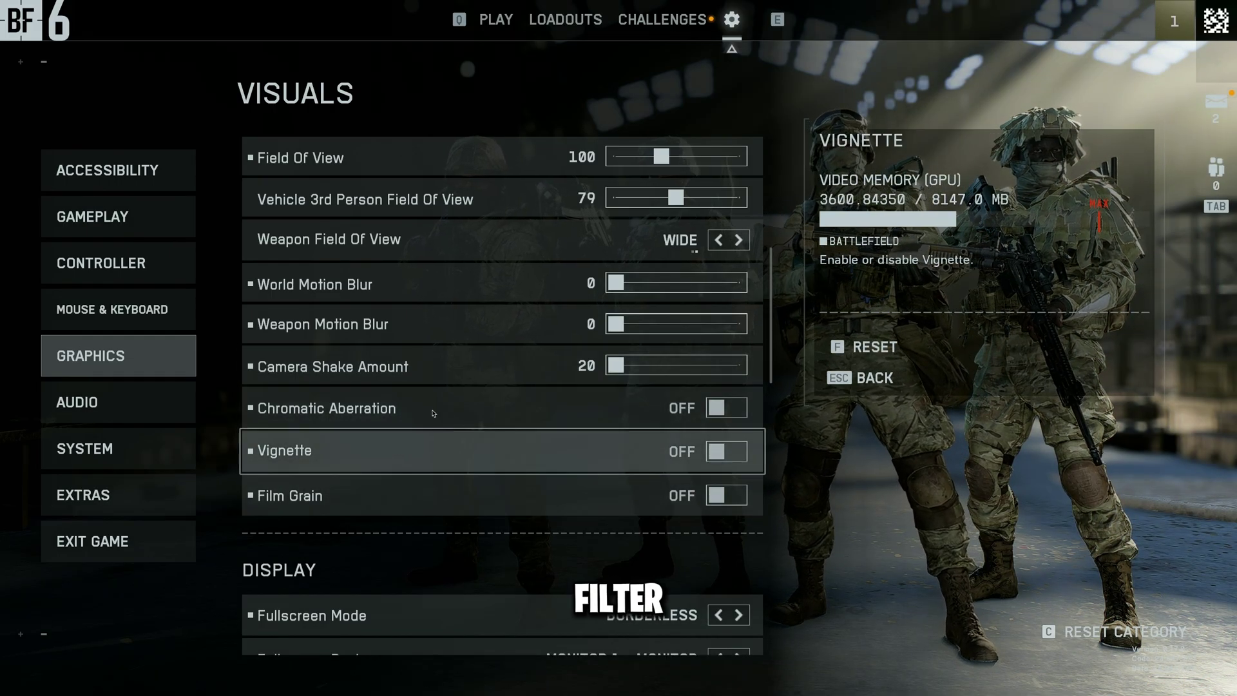
Review the Display and the Interface and HUD options below the camera settings.
{"action": "scroll", "coordinate": [488, 363], "scroll_direction": "down", "scroll_amount": 6}
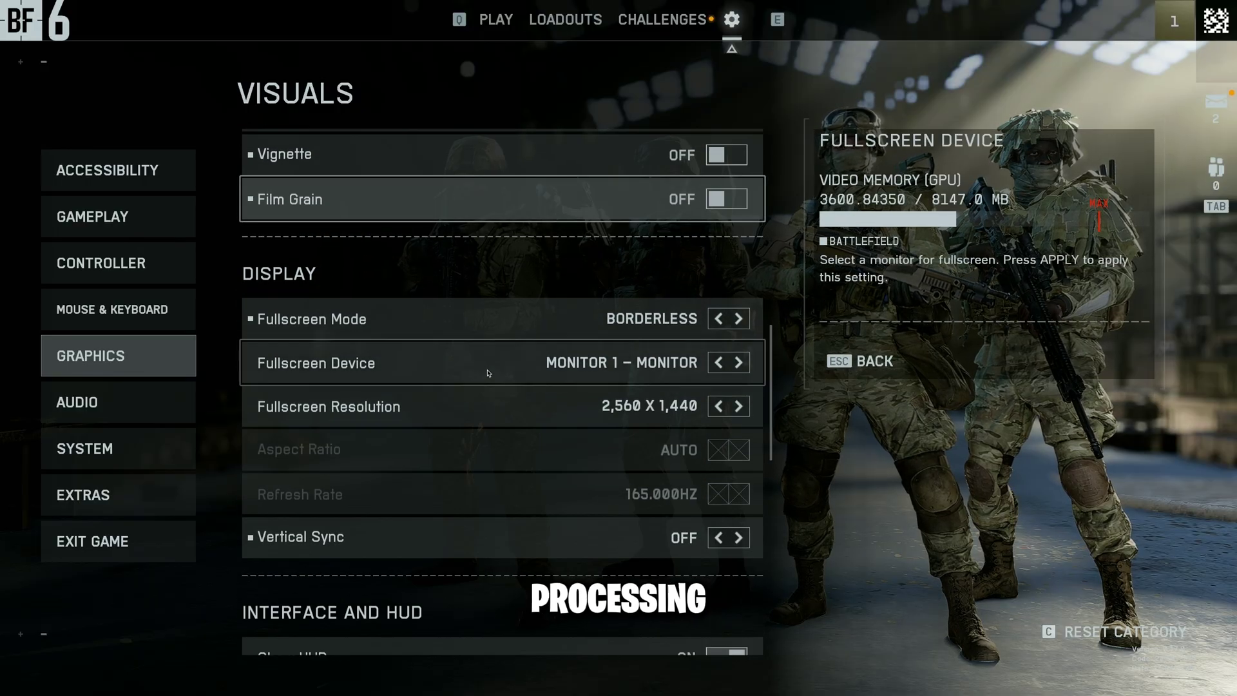
{"action": "scroll", "coordinate": [481, 391], "scroll_direction": "down", "scroll_amount": 5}
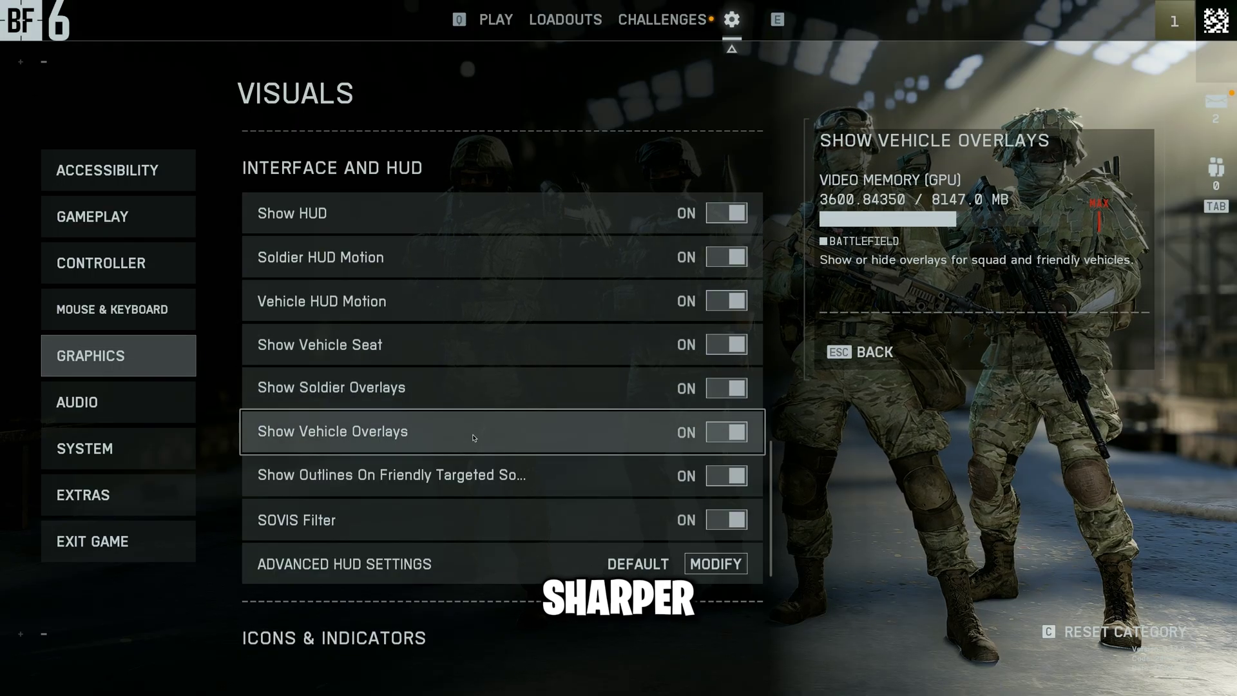
{"action": "scroll", "coordinate": [473, 432], "scroll_direction": "down", "scroll_amount": 3}
{"action": "scroll", "coordinate": [474, 438], "scroll_direction": "down", "scroll_amount": 2}
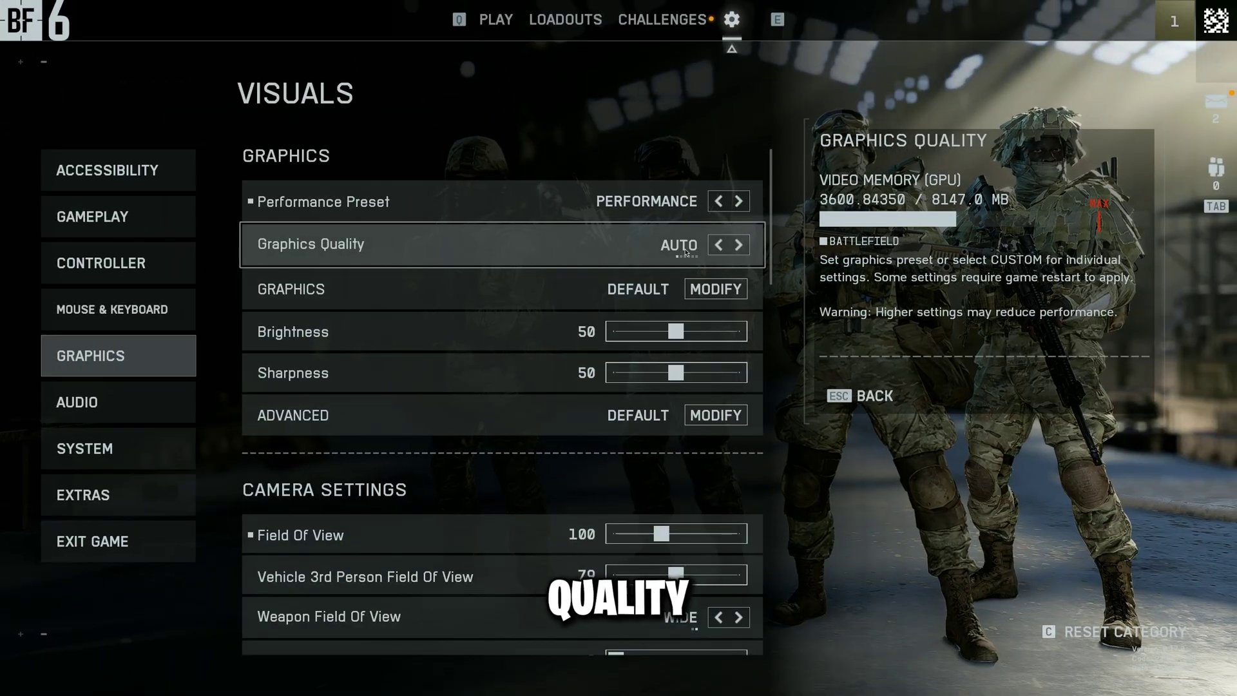
Set Graphics Quality to Custom and open the detailed graphic settings for modification.
{"action": "left_click", "coordinate": [739, 244]}
{"action": "left_click", "coordinate": [739, 244]}
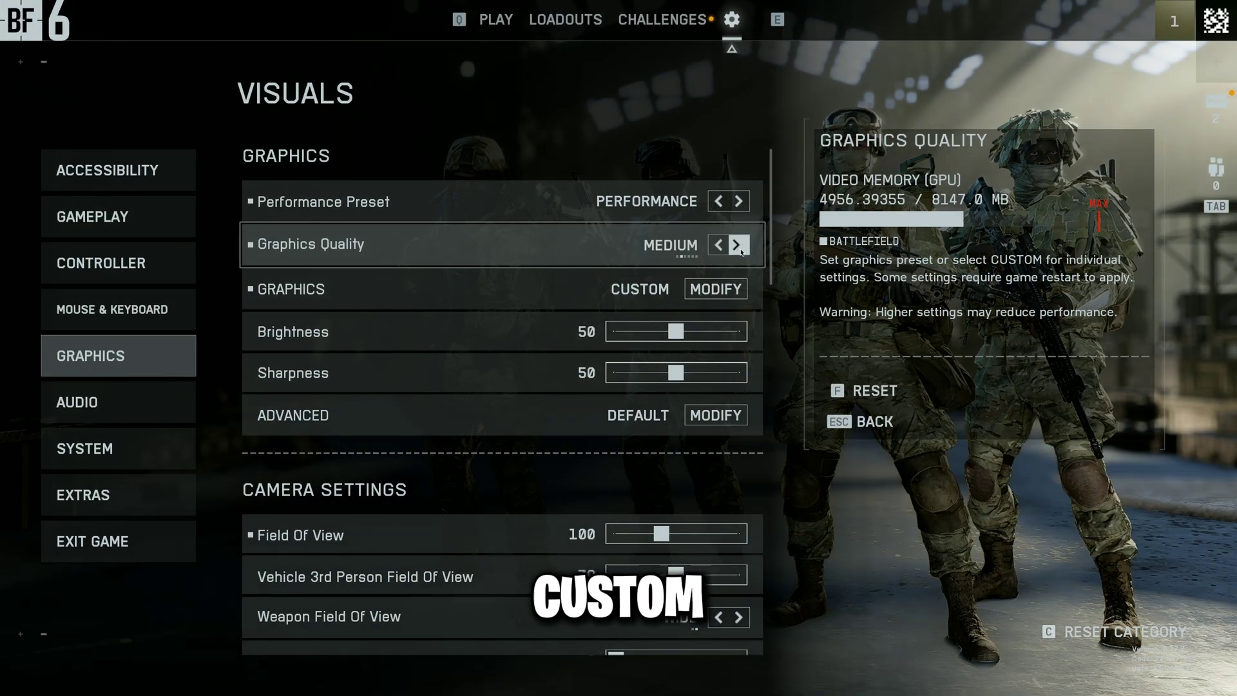
{"action": "left_click", "coordinate": [739, 245]}
{"action": "left_click", "coordinate": [738, 245]}
{"action": "left_click", "coordinate": [738, 245]}
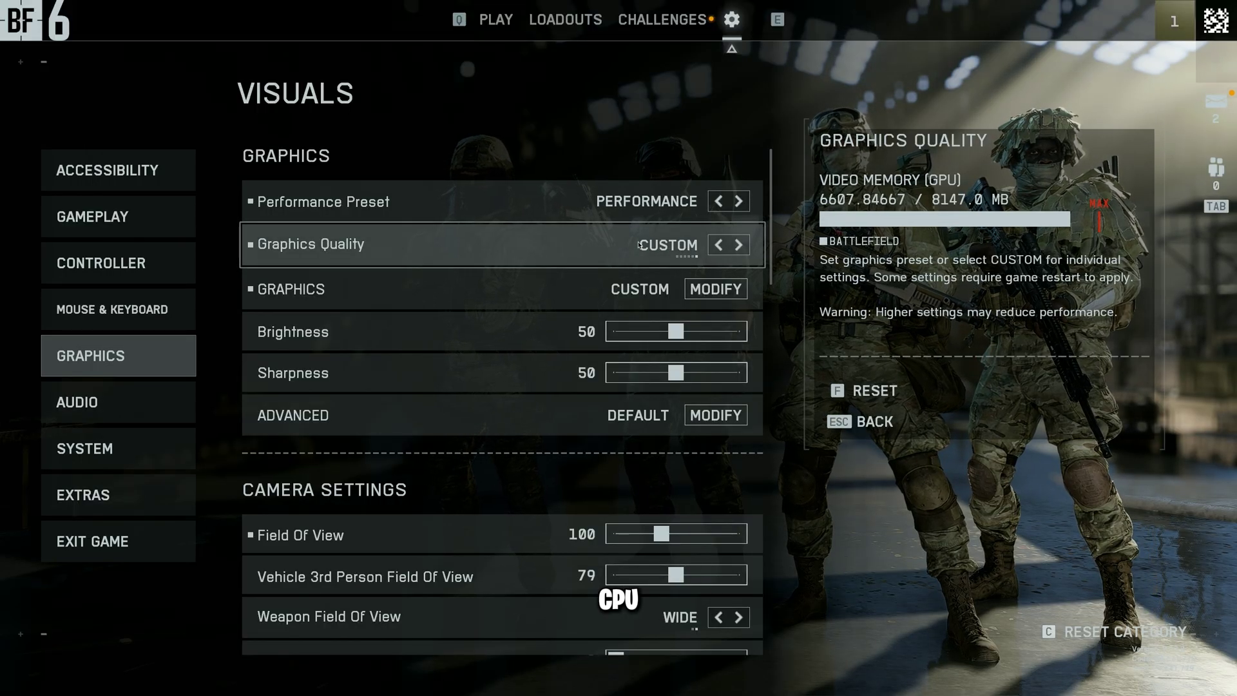
{"action": "left_click", "coordinate": [647, 290]}
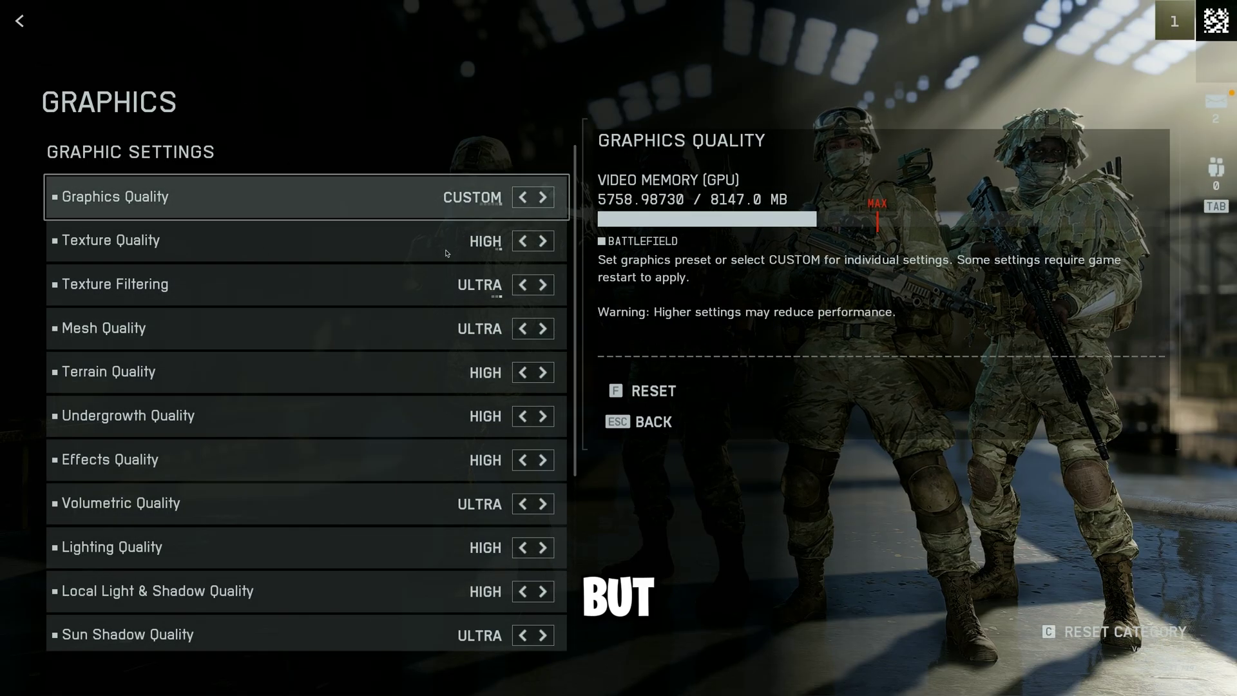
Set Texture Quality to Low, and Texture Filtering and Mesh Quality to High.
{"action": "left_click", "coordinate": [522, 241]}
{"action": "left_click", "coordinate": [522, 242]}
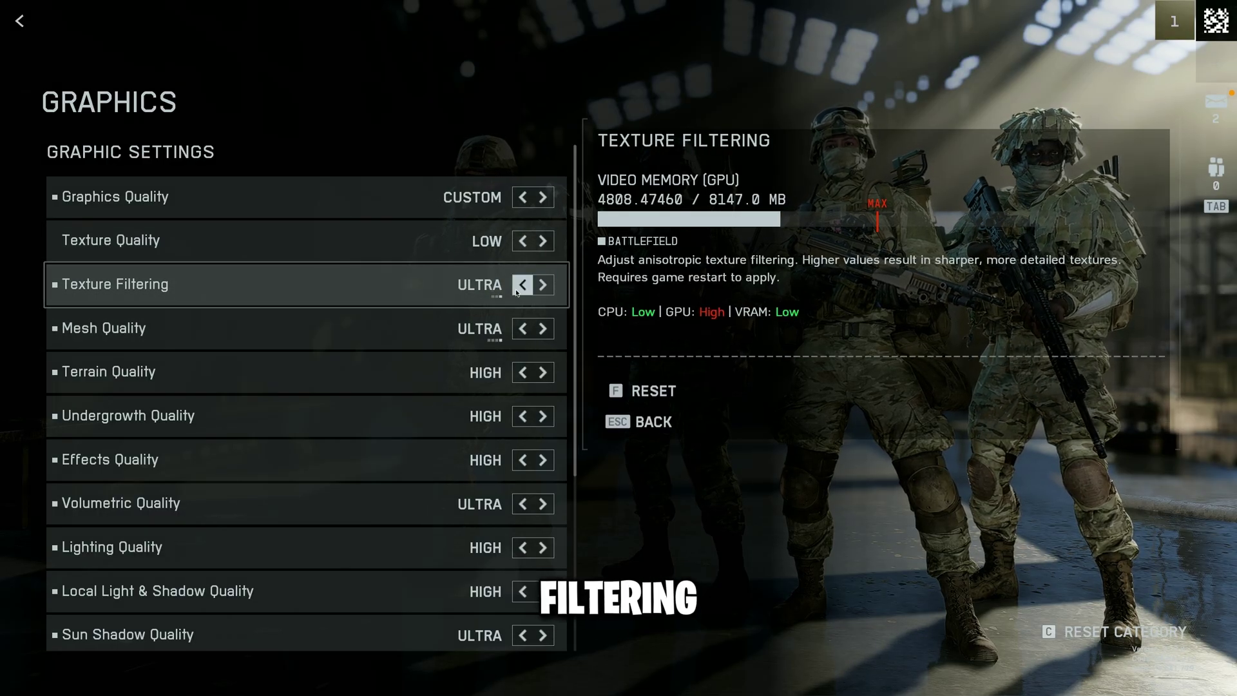
{"action": "left_click", "coordinate": [522, 285]}
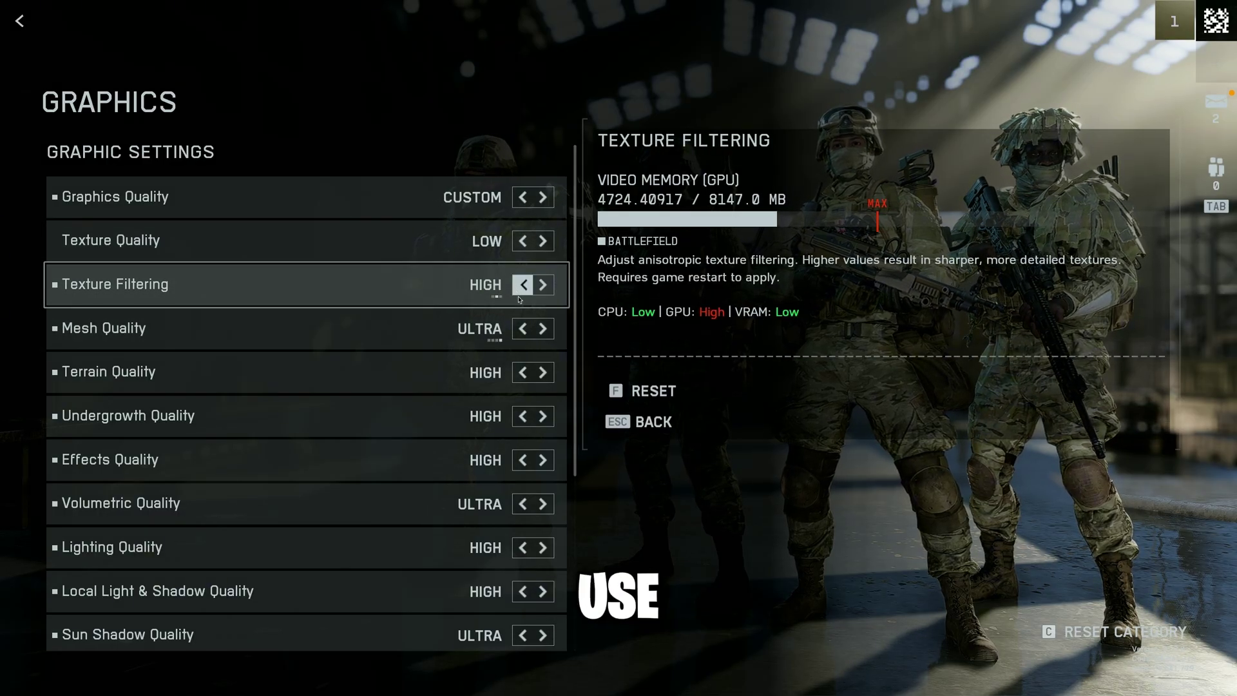
{"action": "left_click", "coordinate": [523, 328]}
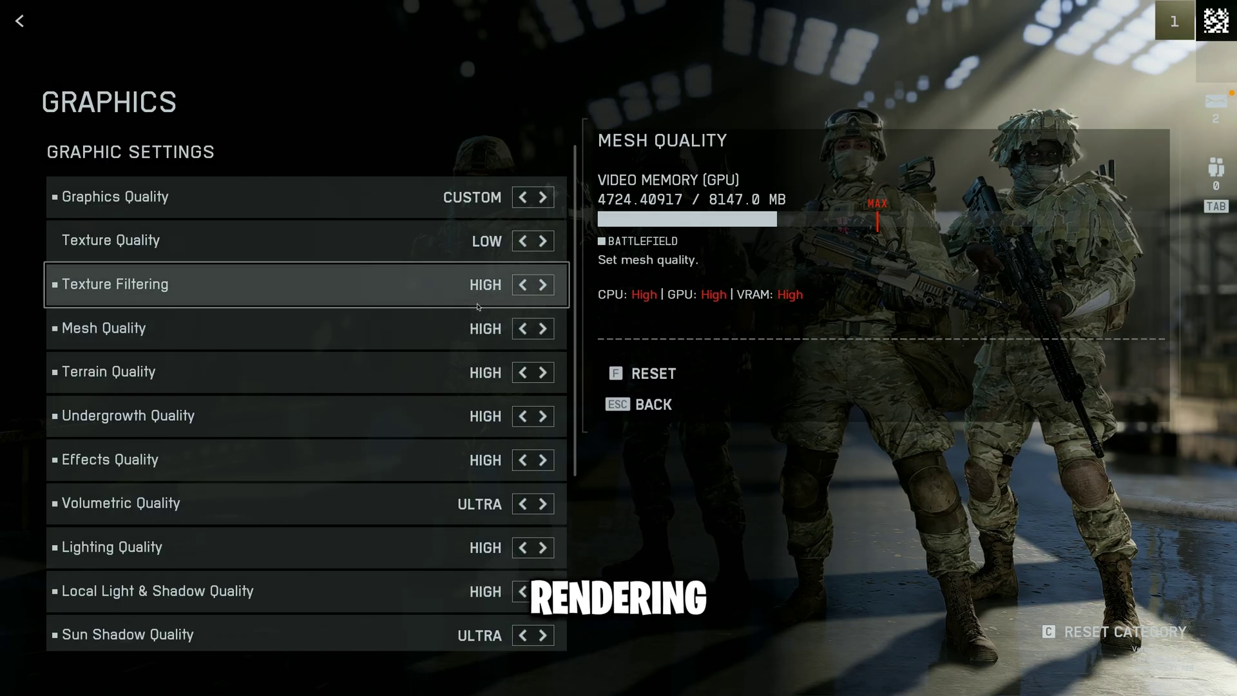
Set Terrain Quality and Undergrowth Quality to Medium, and Effects Quality to Low.
{"action": "left_click", "coordinate": [523, 373]}
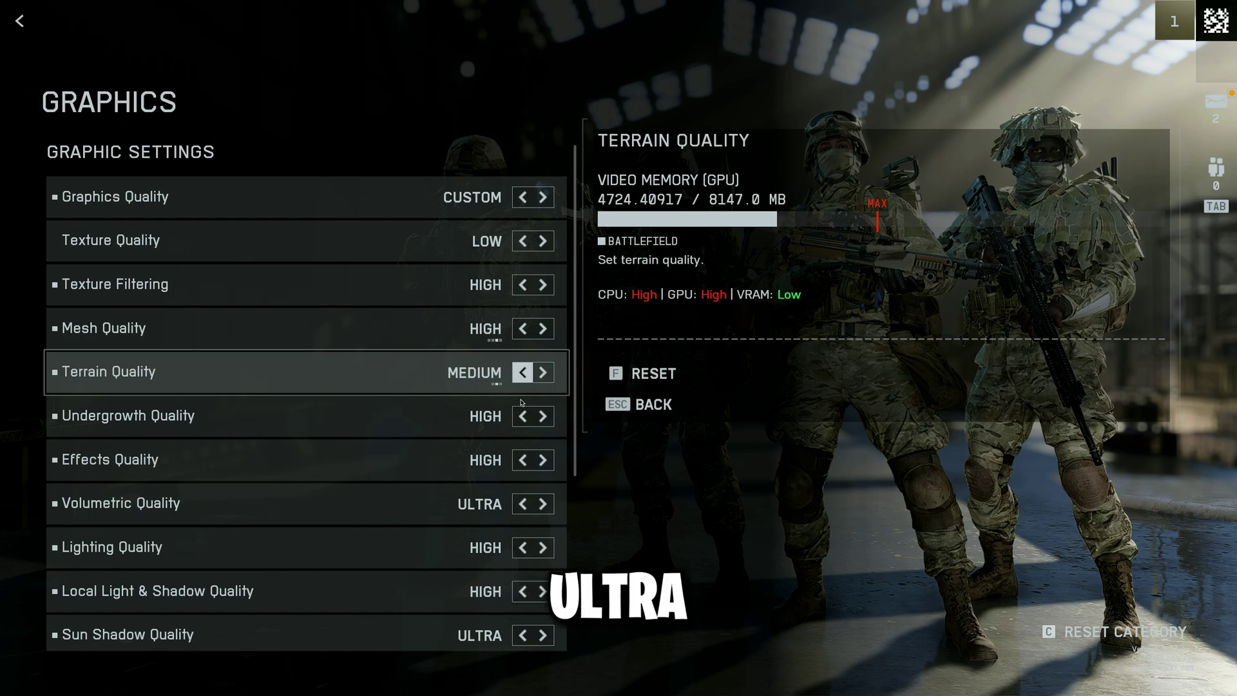
{"action": "left_click", "coordinate": [522, 418]}
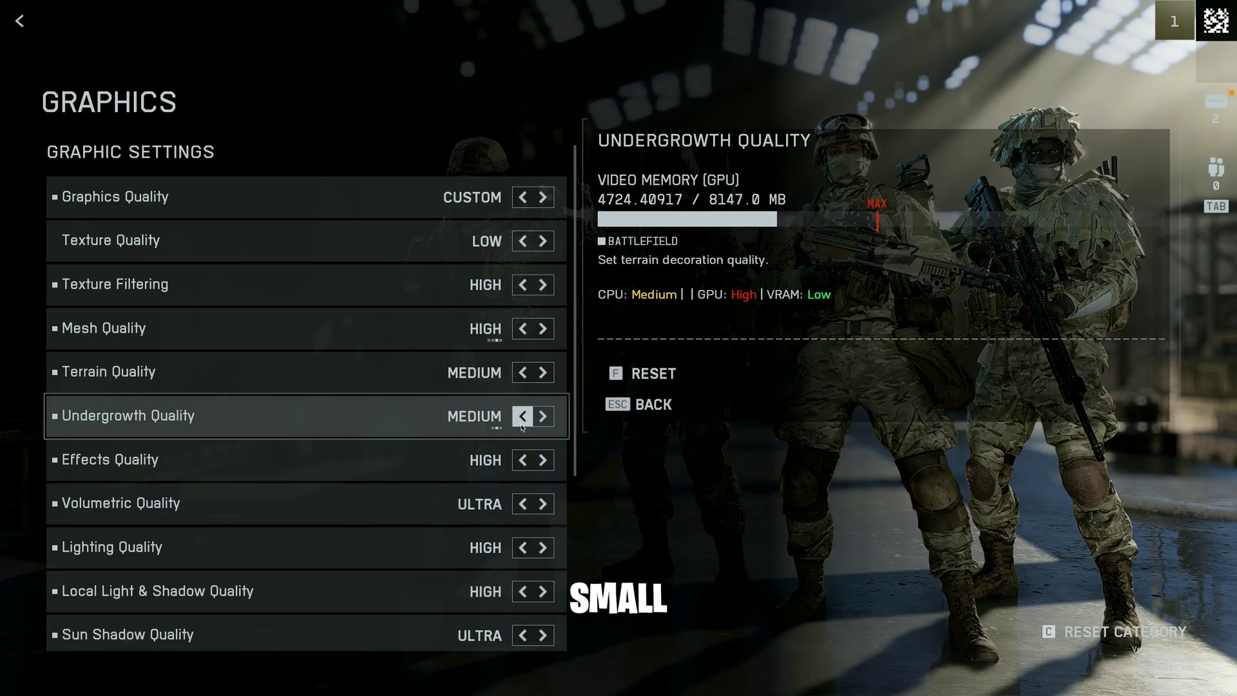
{"action": "left_click", "coordinate": [523, 460]}
{"action": "left_click", "coordinate": [523, 460]}
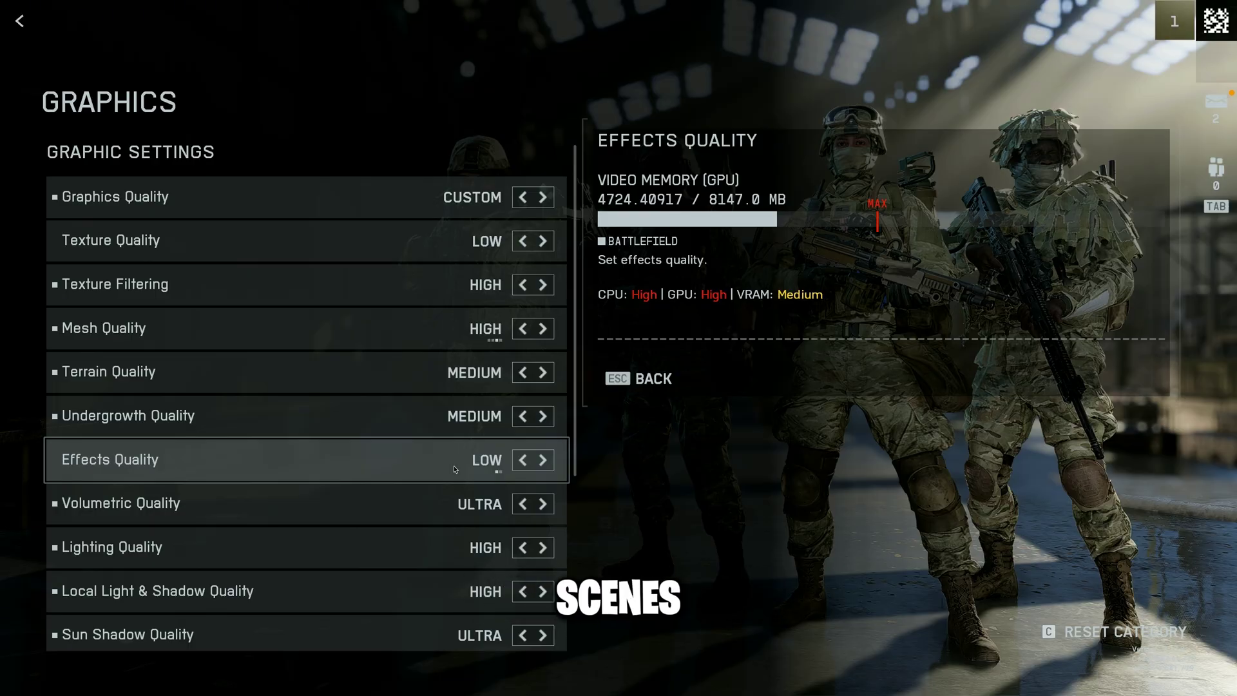
Set Volumetric Quality, Lighting Quality, and Local Light & Shadow Quality to Low.
{"action": "scroll", "coordinate": [454, 470], "scroll_direction": "down", "scroll_amount": 3}
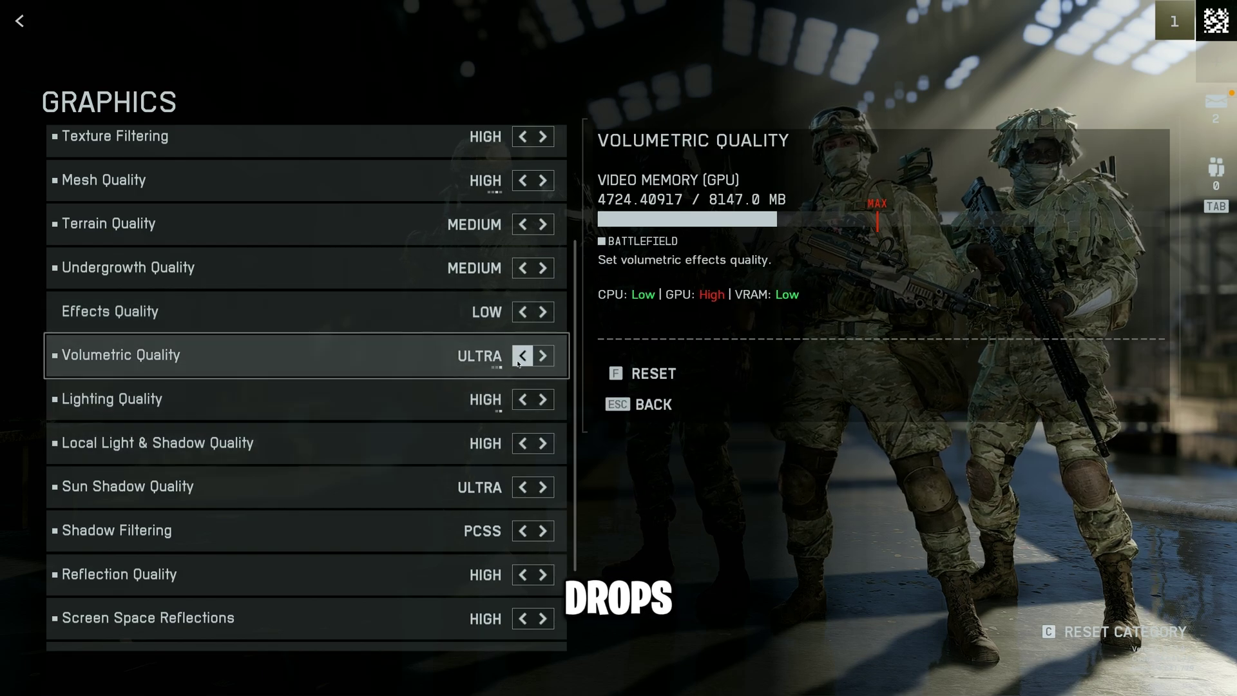
{"action": "left_click", "coordinate": [521, 358]}
{"action": "left_click", "coordinate": [521, 359]}
{"action": "left_click", "coordinate": [521, 359]}
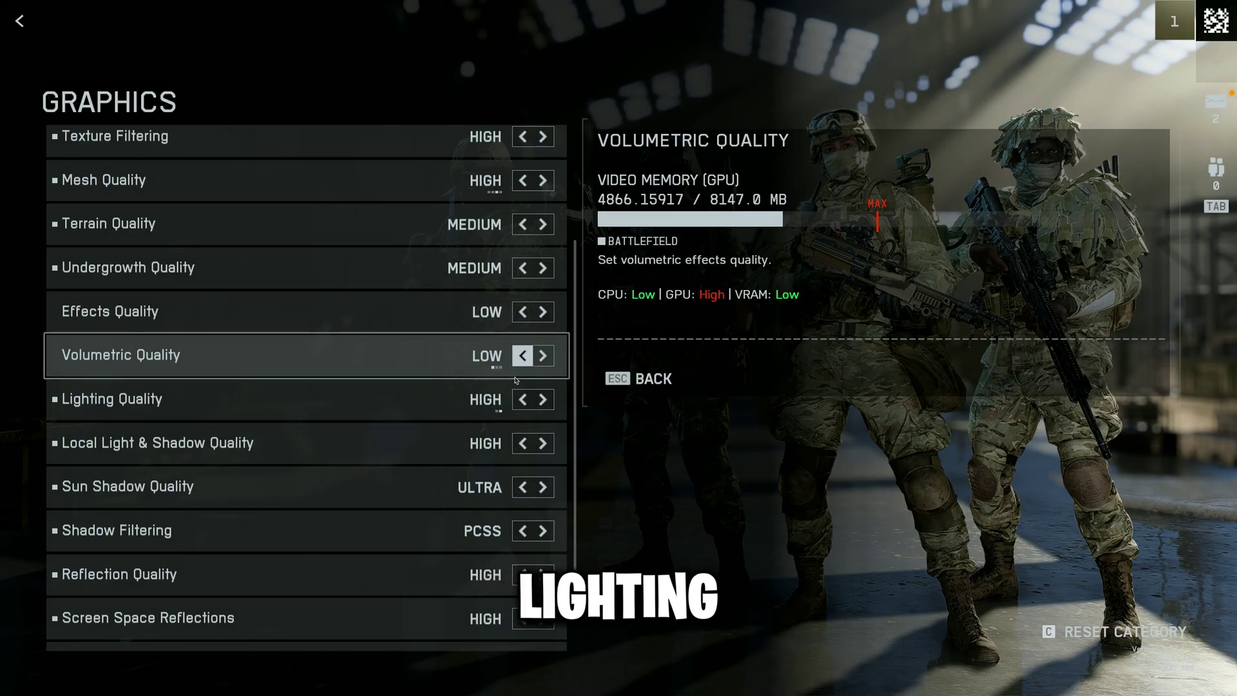
{"action": "left_click", "coordinate": [523, 399]}
{"action": "left_click", "coordinate": [523, 400]}
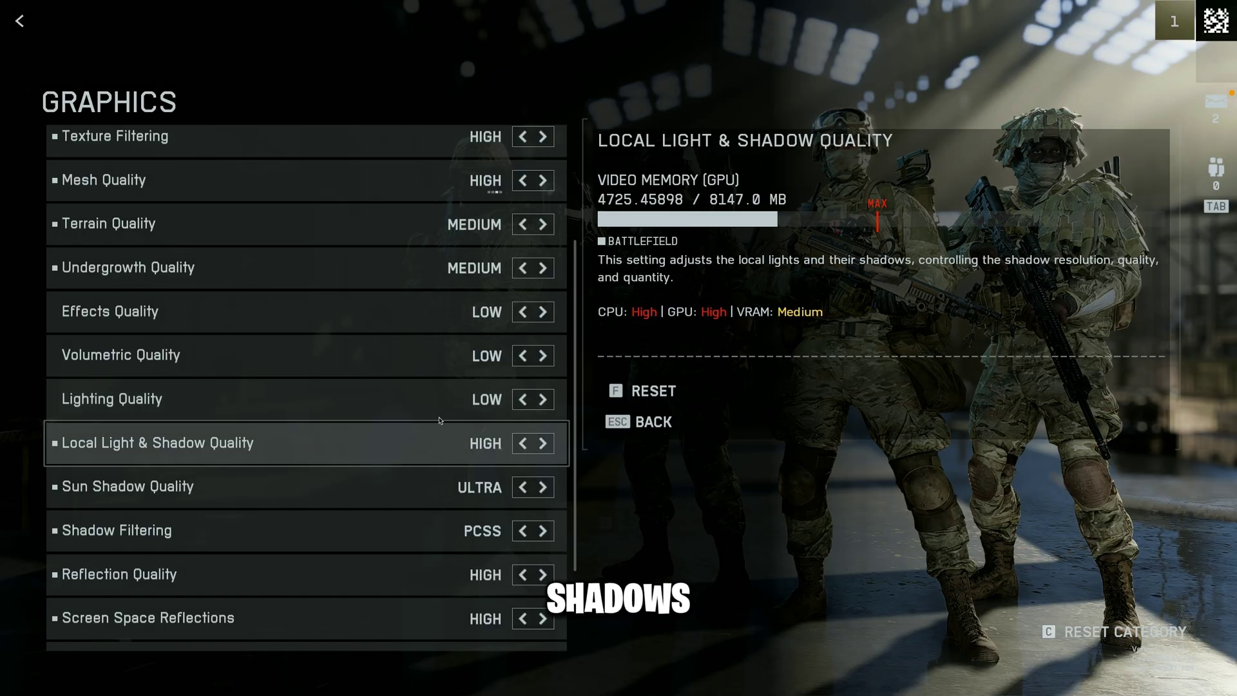
{"action": "left_click", "coordinate": [522, 444]}
{"action": "left_click", "coordinate": [522, 444]}
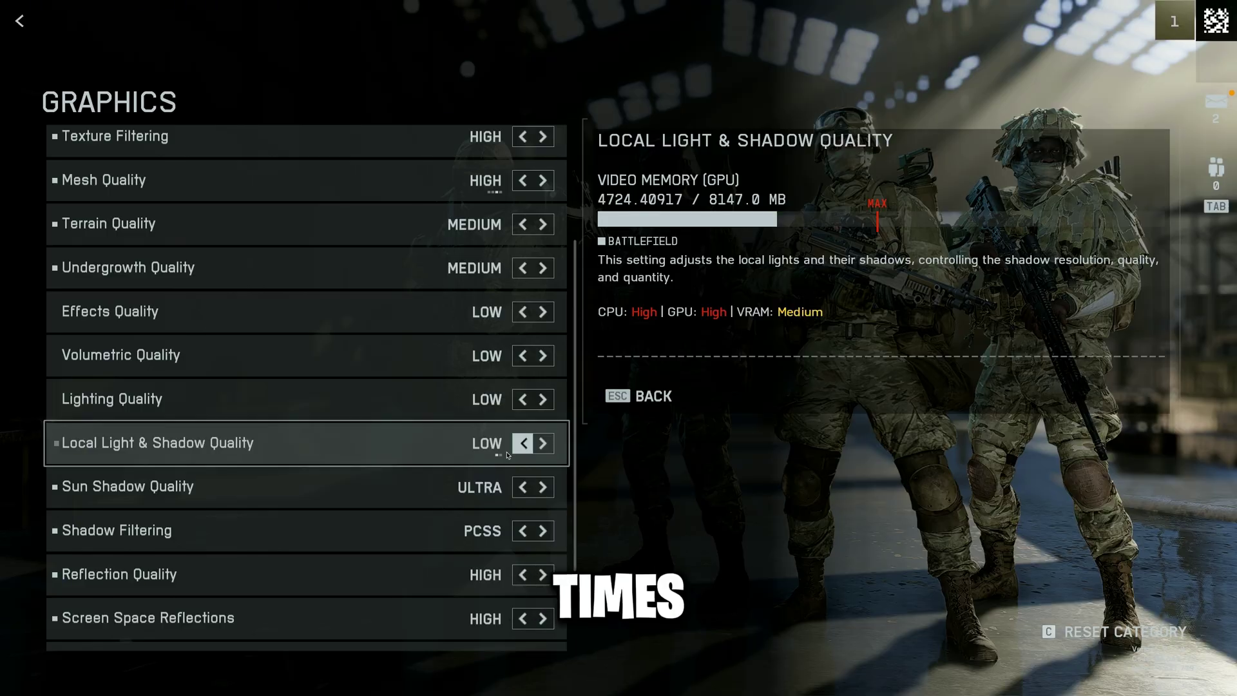
Set Sun Shadow Quality to Low and Shadow Filtering to PCF.
{"action": "scroll", "coordinate": [507, 455], "scroll_direction": "down", "scroll_amount": 3}
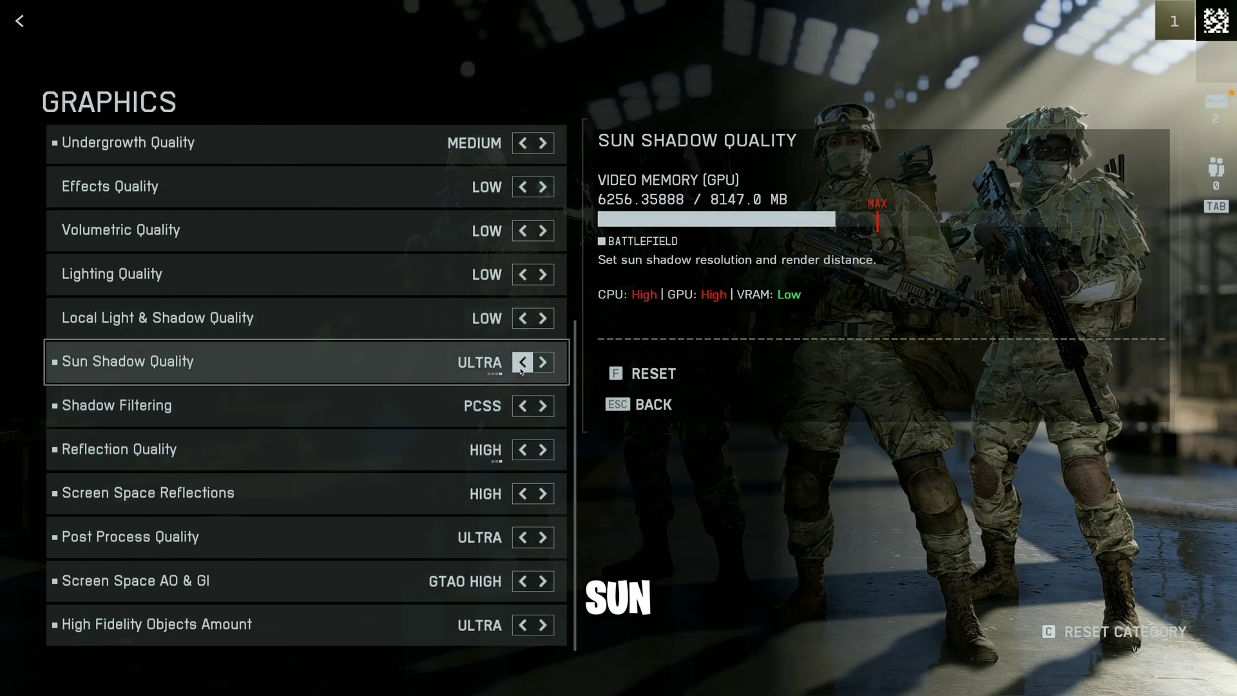
{"action": "left_click", "coordinate": [523, 363]}
{"action": "left_click", "coordinate": [523, 363]}
{"action": "left_click", "coordinate": [523, 363]}
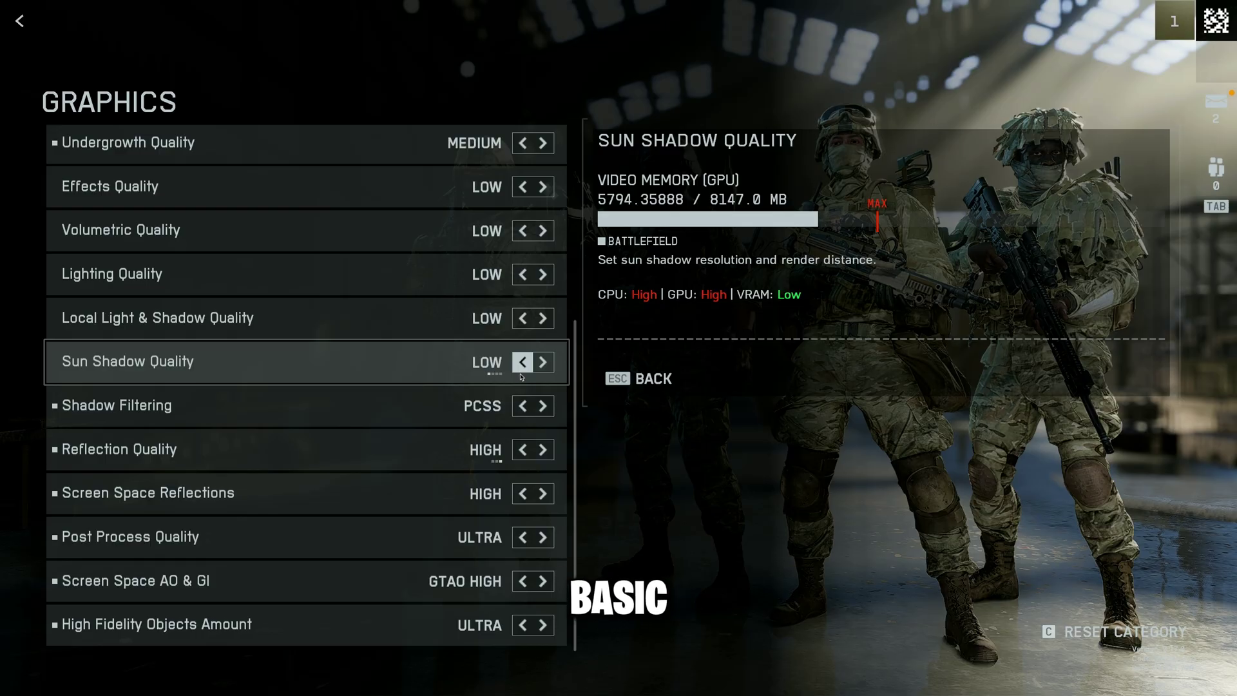
{"action": "left_click", "coordinate": [523, 407]}
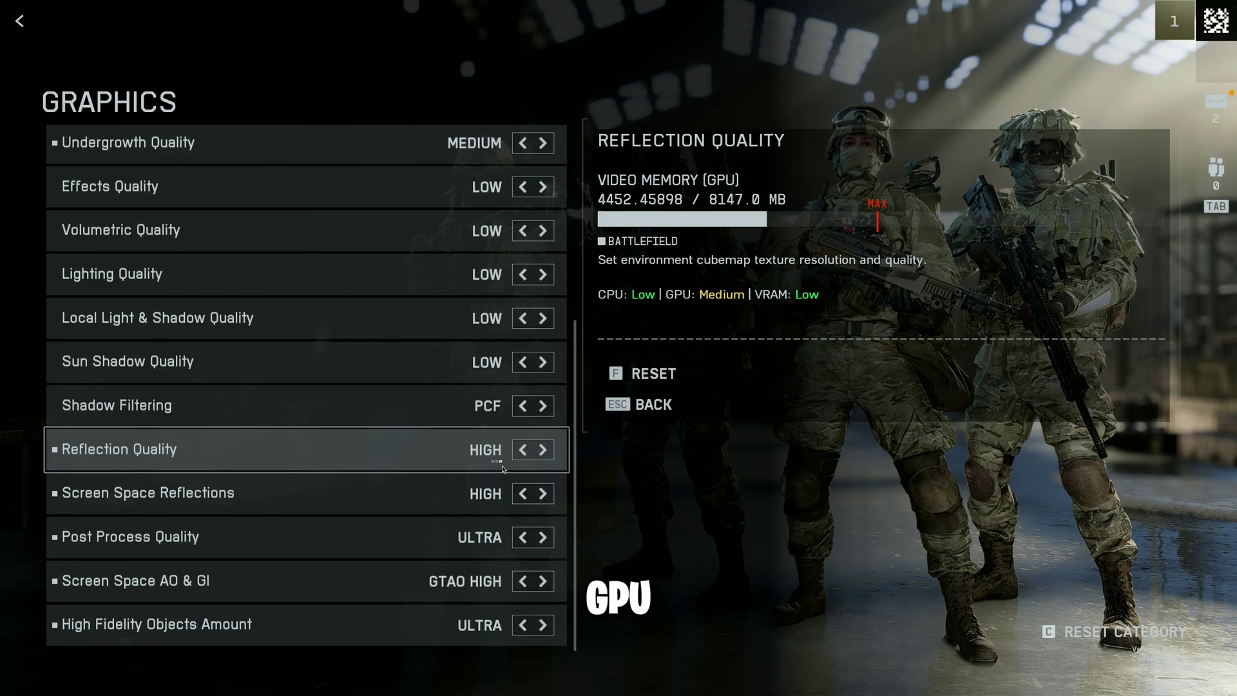
Set Reflection Quality to Low and turn off Screen Space Reflections.
{"action": "left_click", "coordinate": [522, 450]}
{"action": "left_click", "coordinate": [522, 450]}
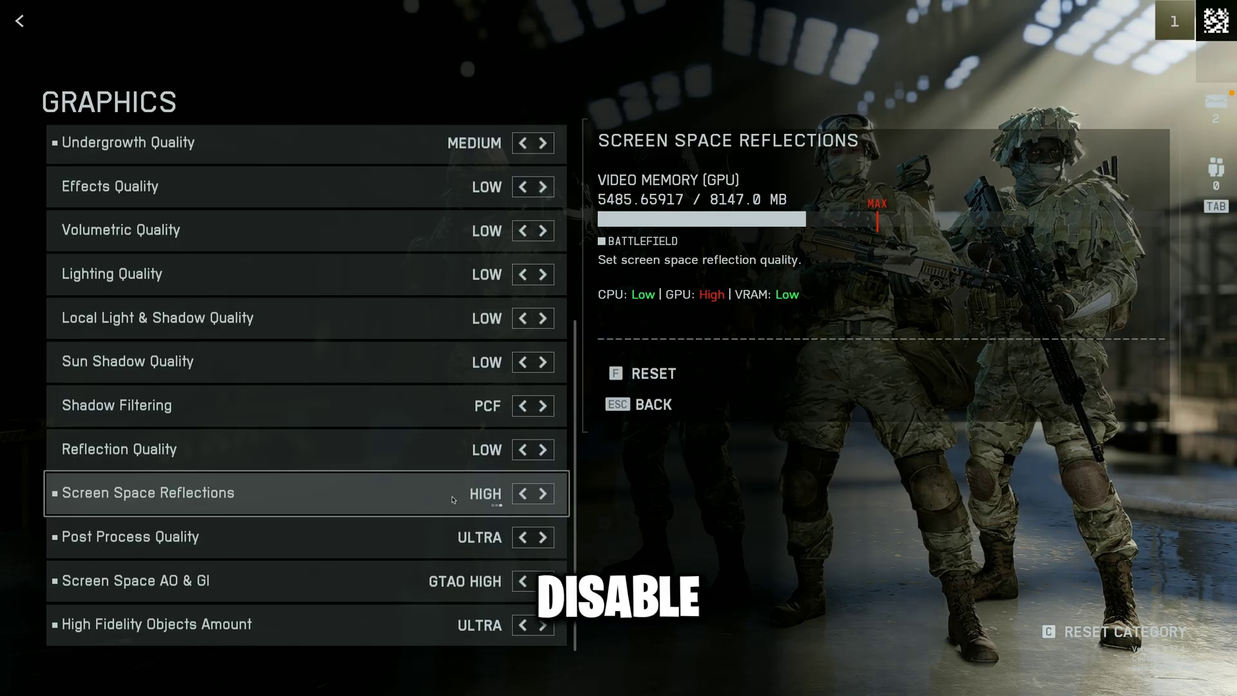
{"action": "left_click", "coordinate": [523, 493]}
{"action": "left_click", "coordinate": [522, 493]}
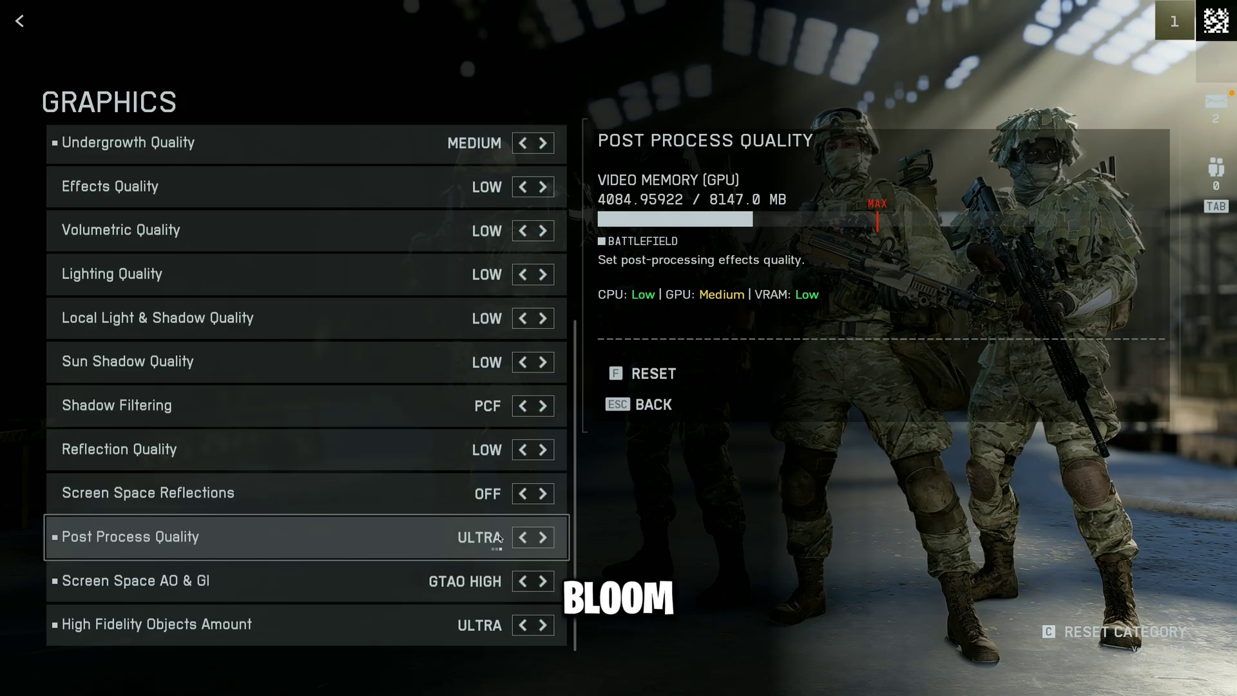
Set Post Process Quality to Low and turn off Screen Space AO & GI.
{"action": "left_click", "coordinate": [523, 538]}
{"action": "left_click", "coordinate": [523, 537]}
{"action": "left_click", "coordinate": [522, 538]}
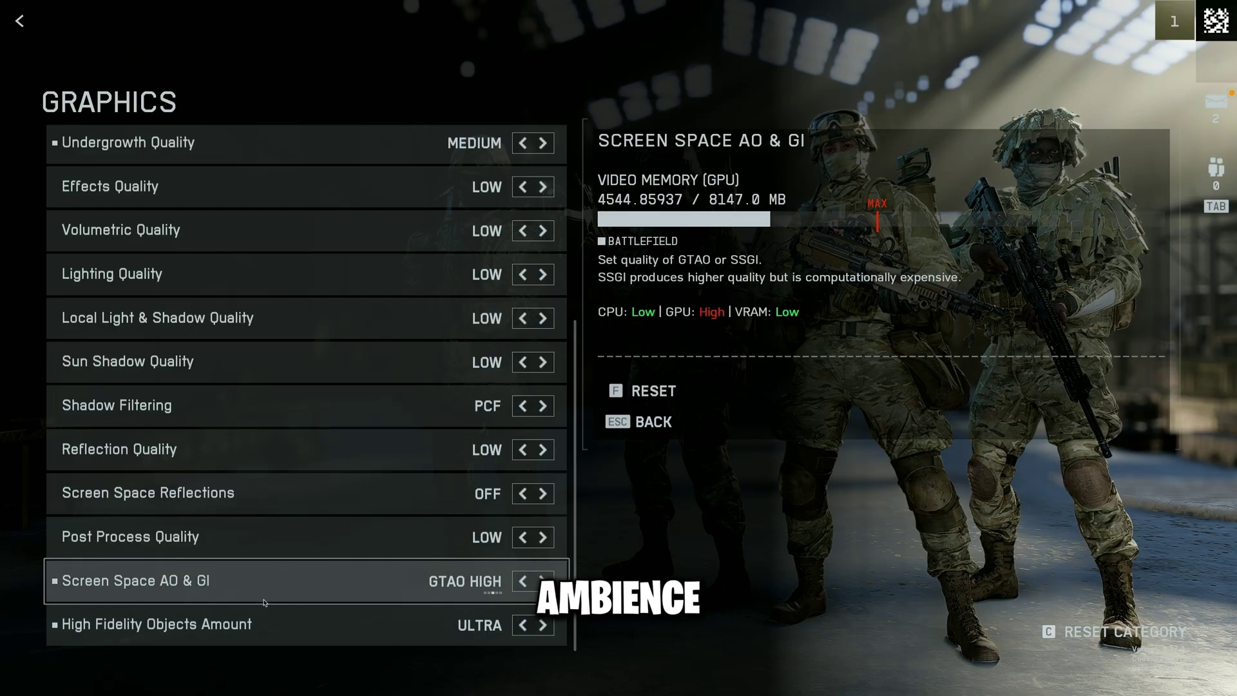
{"action": "left_click", "coordinate": [522, 581]}
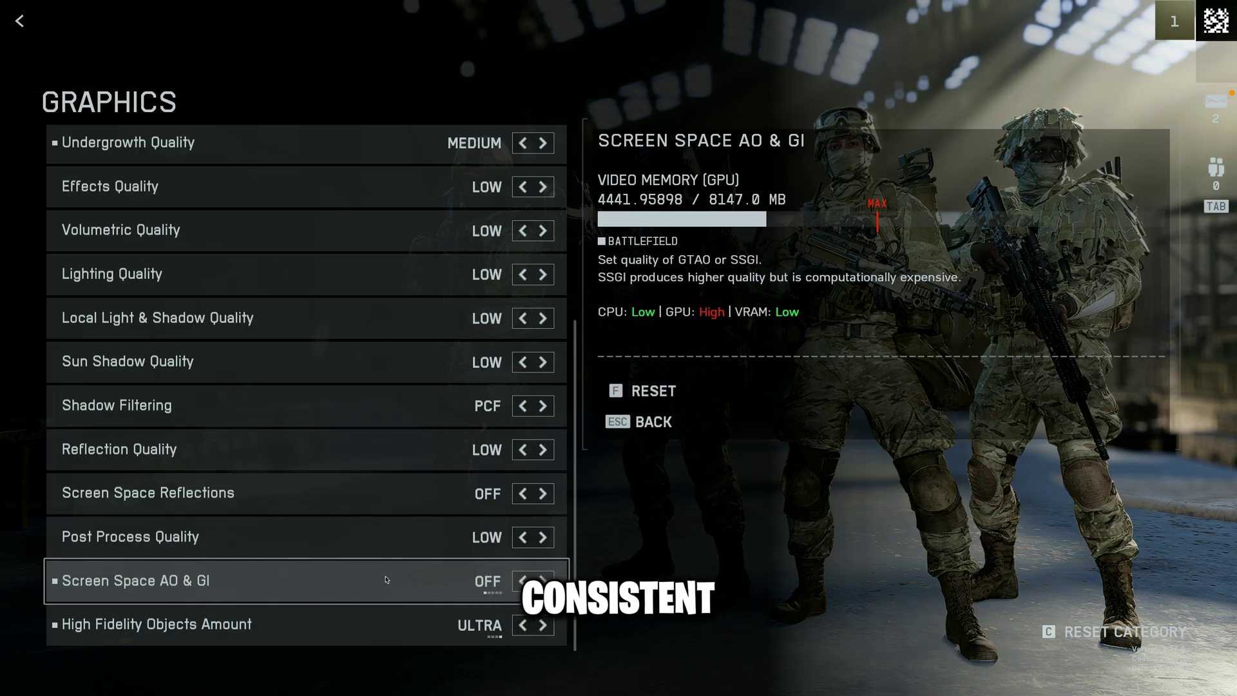
Set High Fidelity Objects Amount to Low, leave the graphic settings and acknowledge the restart notice.
{"action": "left_click", "coordinate": [523, 624]}
{"action": "left_click", "coordinate": [523, 624]}
{"action": "left_click", "coordinate": [523, 624]}
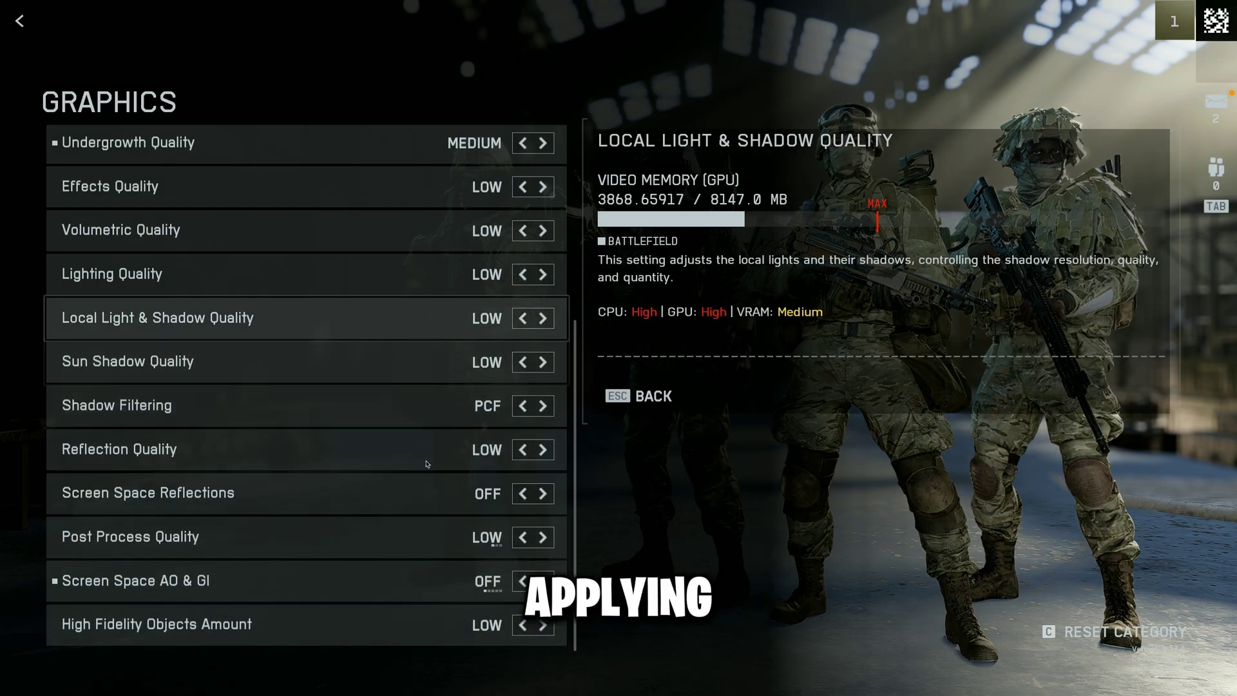
{"action": "key", "text": "Escape"}
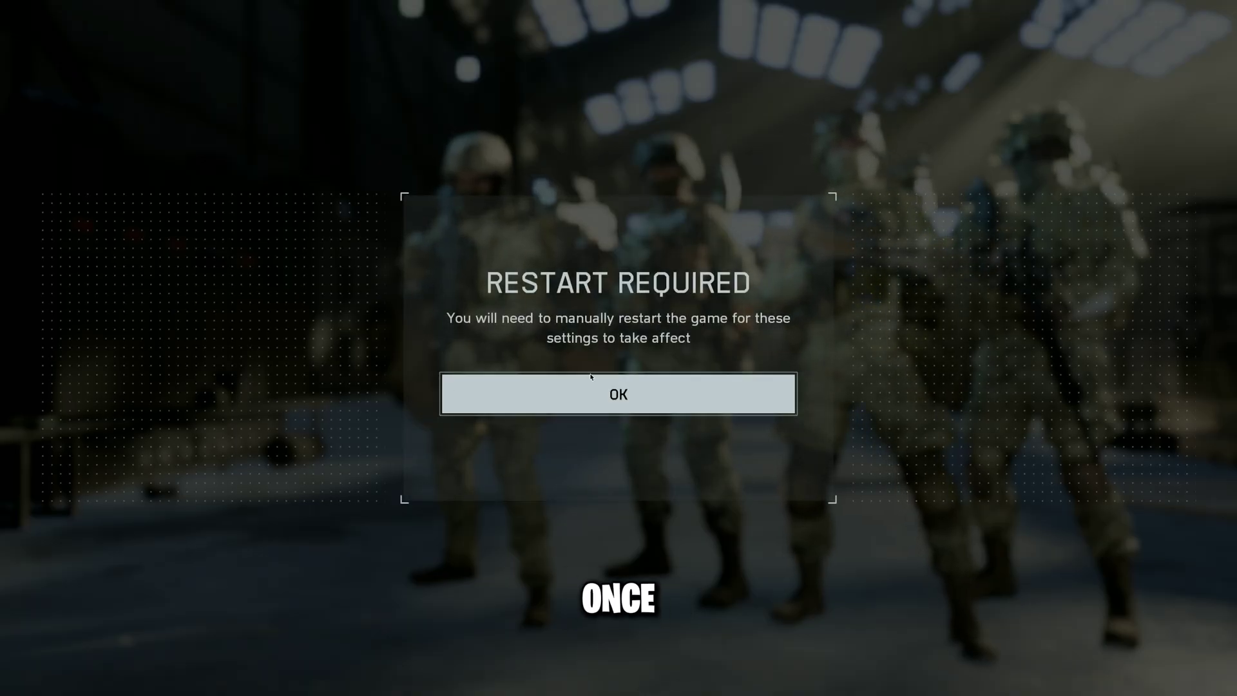
{"action": "left_click", "coordinate": [618, 395]}
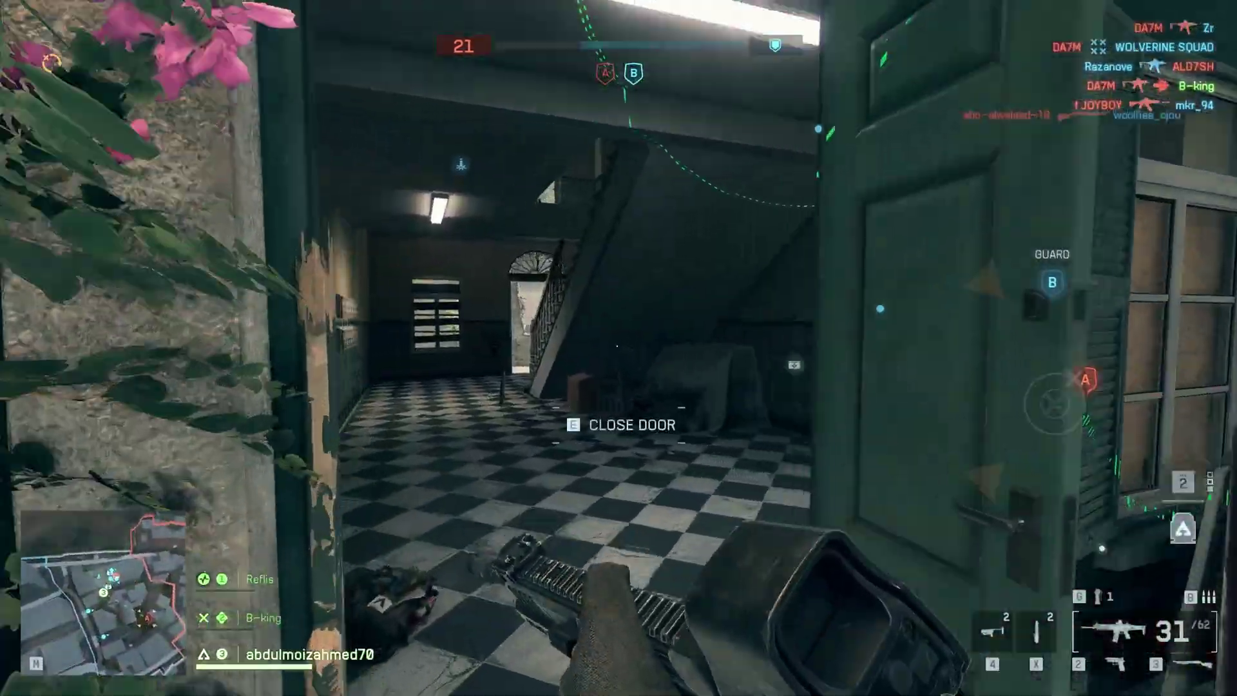
{"action": "key", "text": "w"}
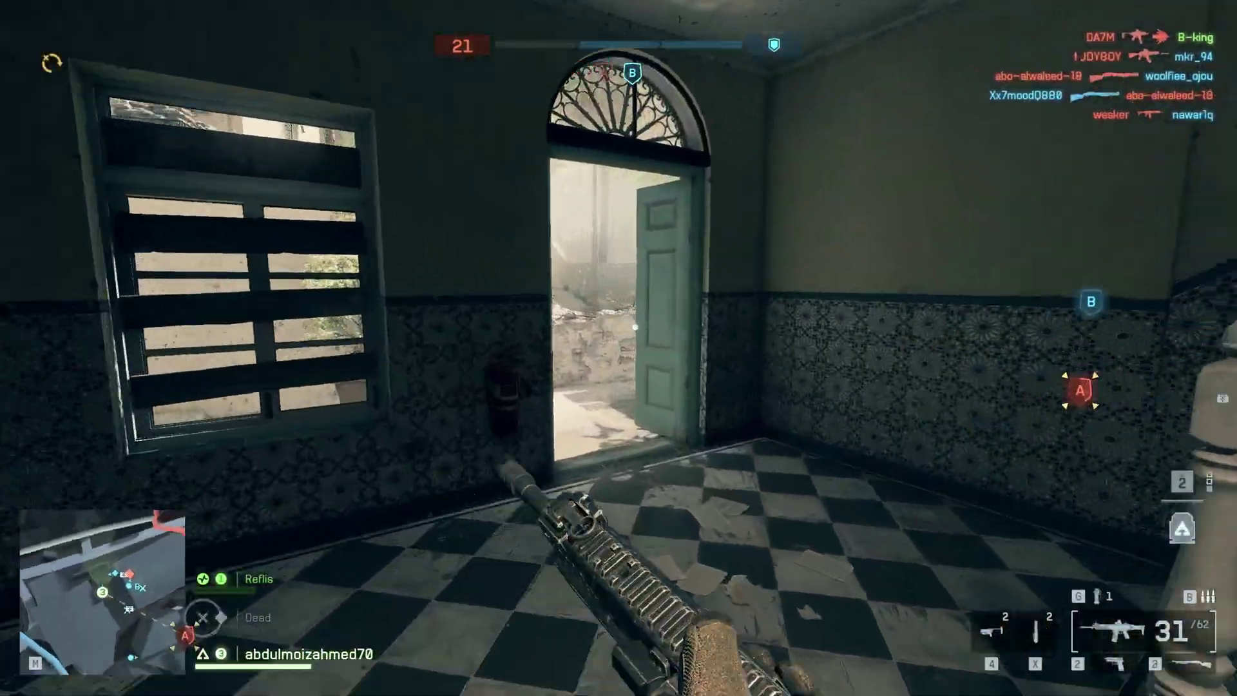
{"action": "key", "text": "w"}
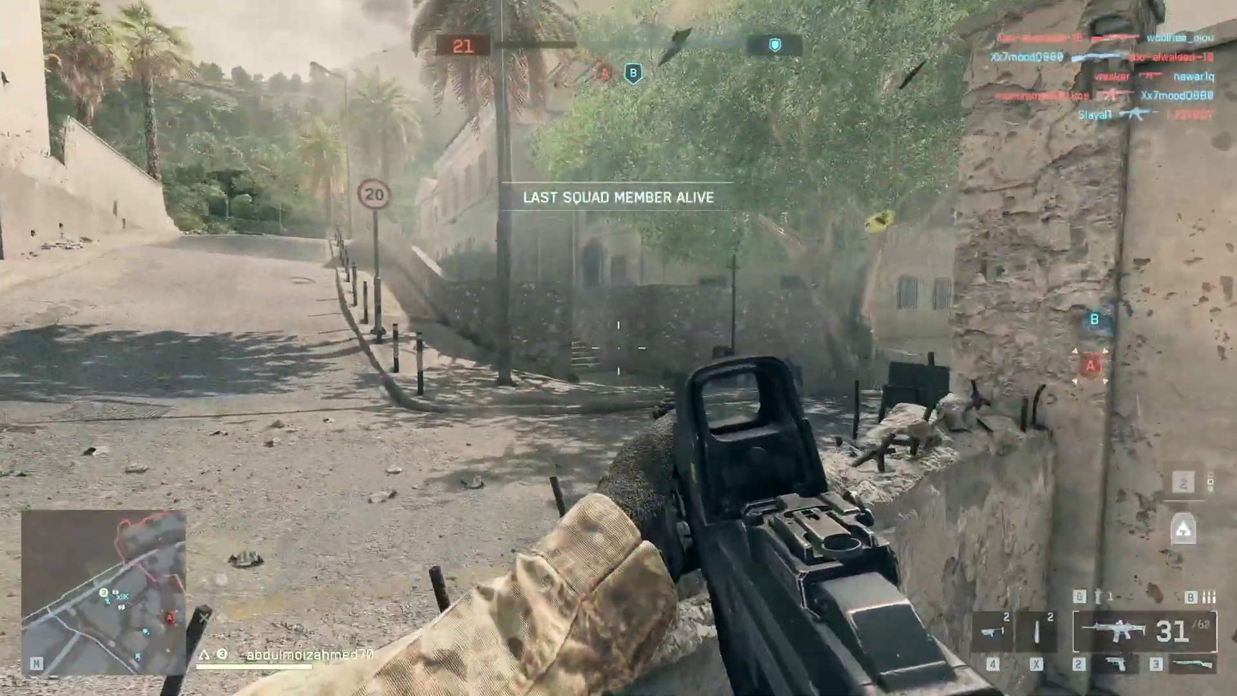
{"action": "key", "text": "w"}
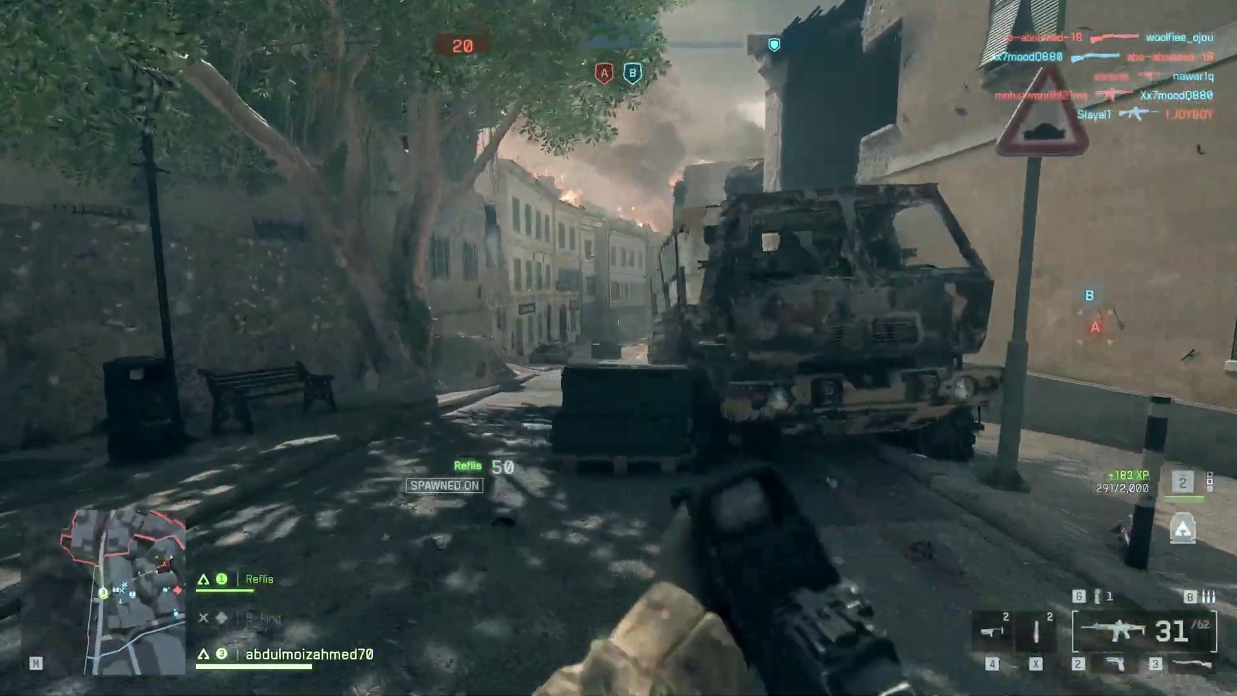
{"action": "key", "text": "shift"}
{"action": "key", "text": "w"}
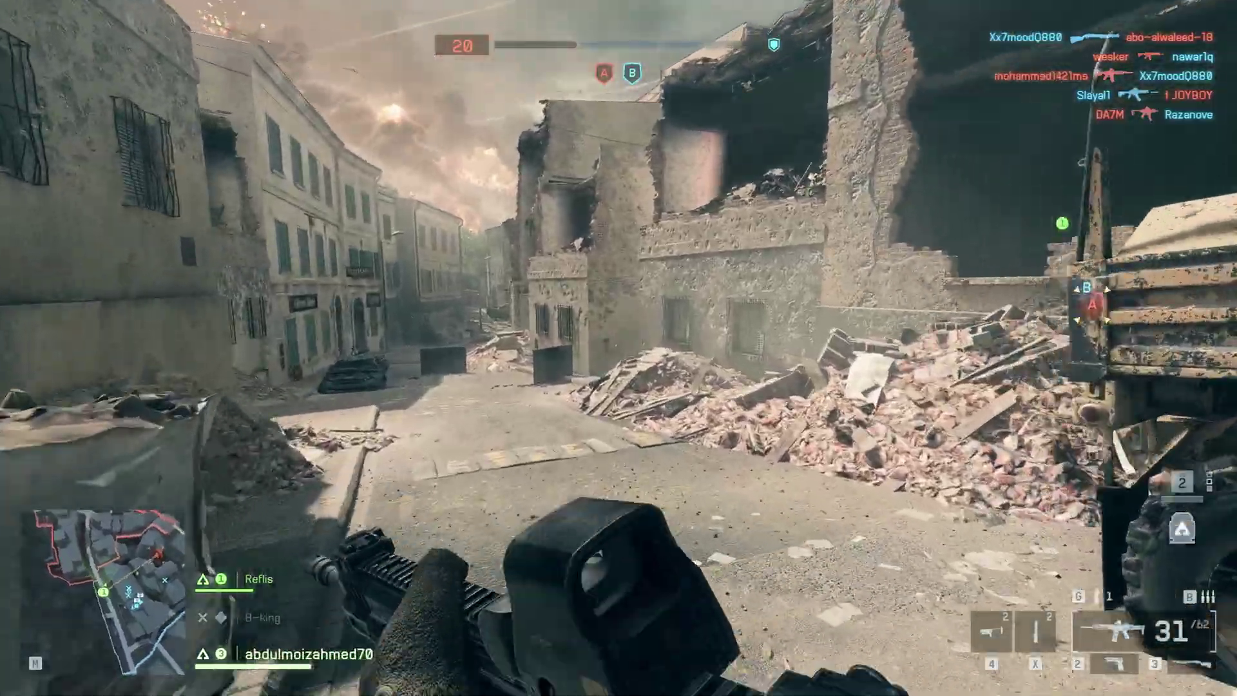
{"action": "key", "text": "w"}
{"action": "key", "text": "space"}
{"action": "key", "text": "w"}
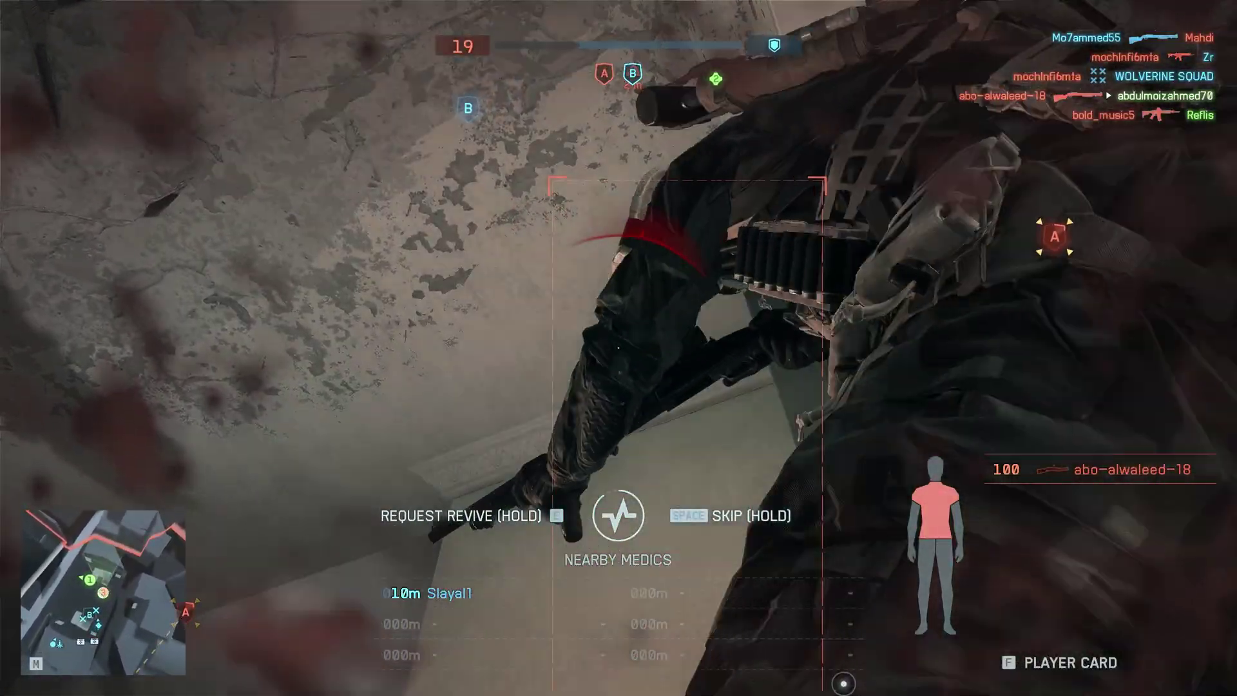
{"action": "key", "text": "e"}
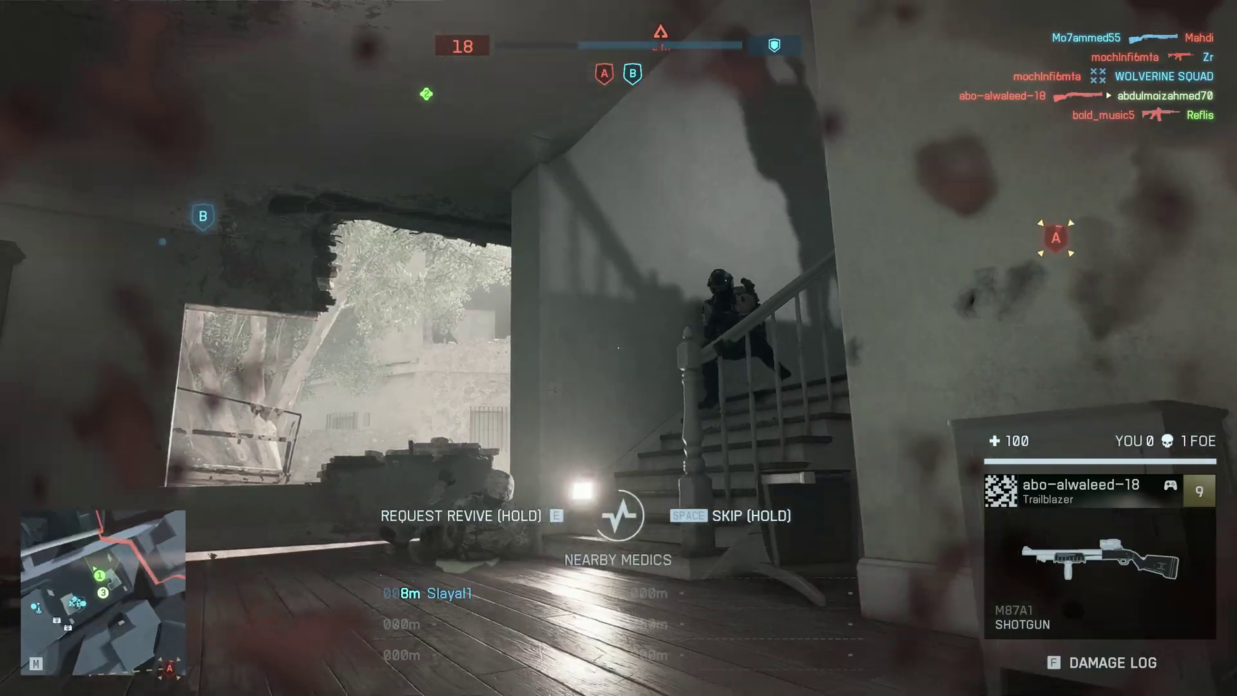
{"action": "key", "text": "space"}
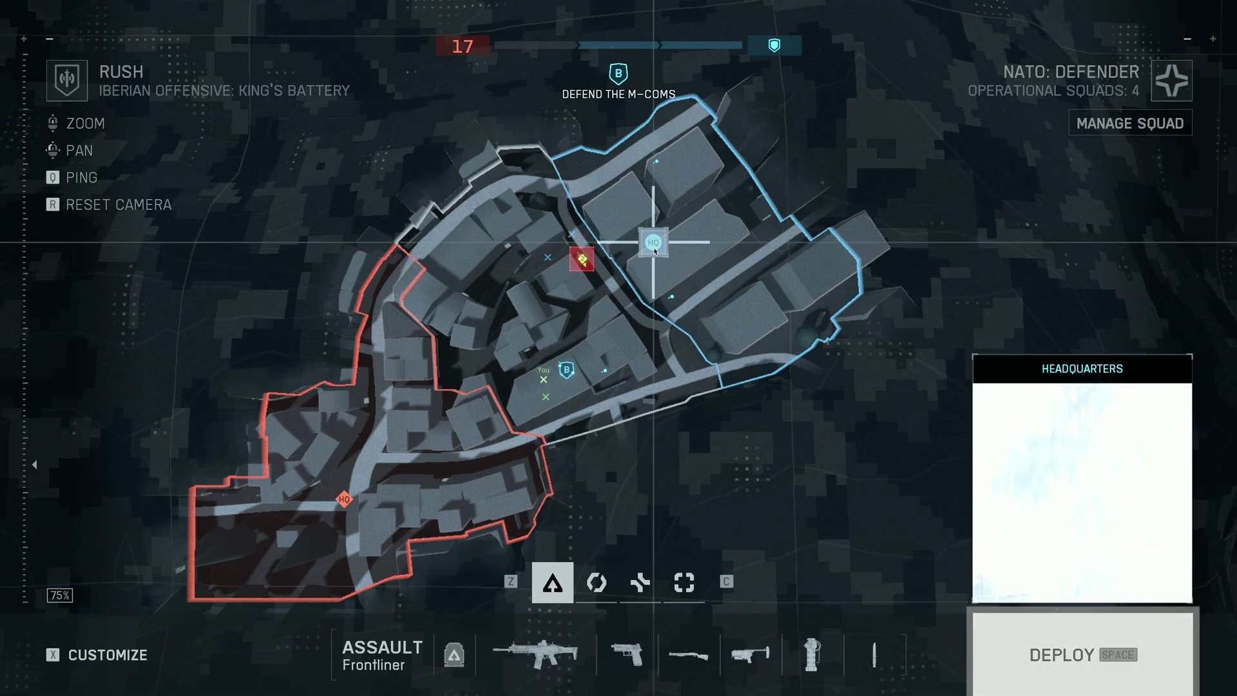
{"action": "key", "text": "space"}
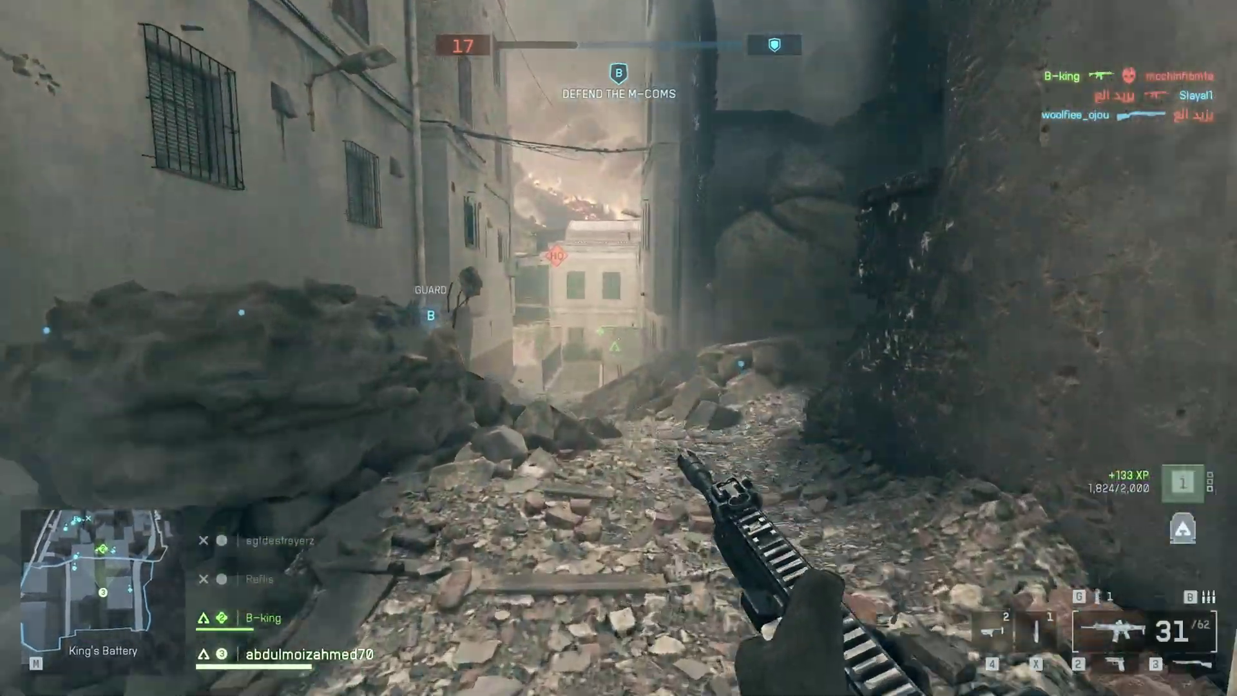
{"action": "key", "text": "w"}
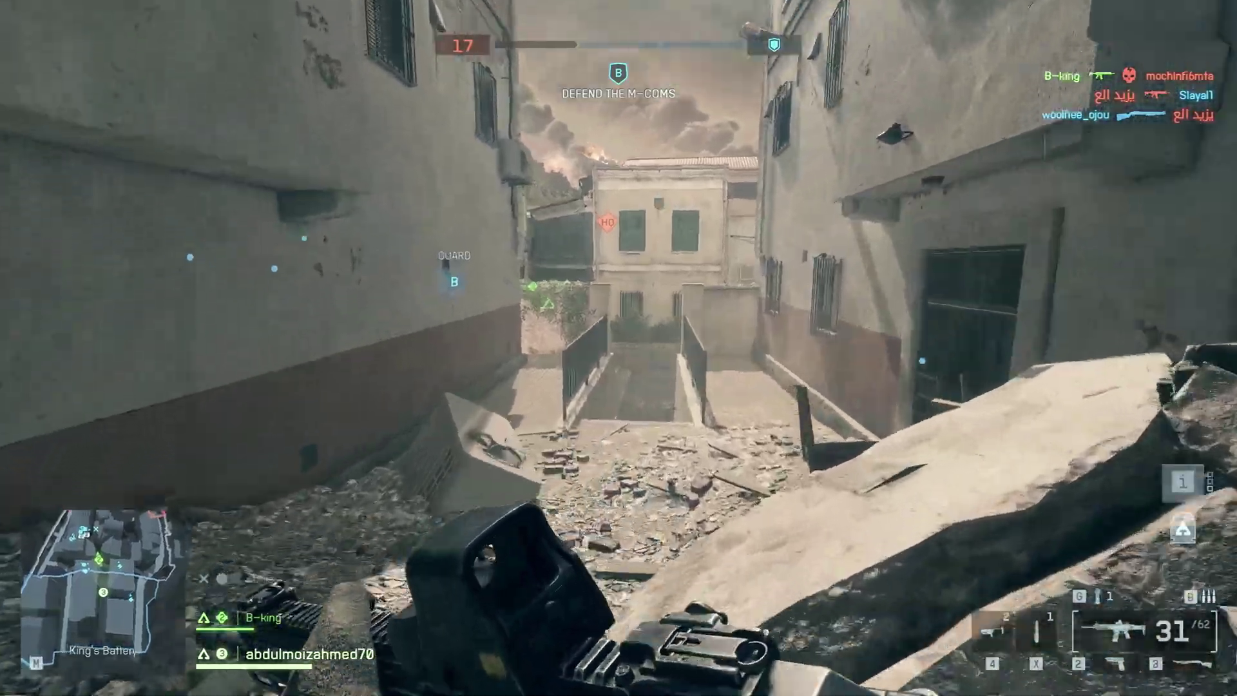
{"action": "key", "text": "w"}
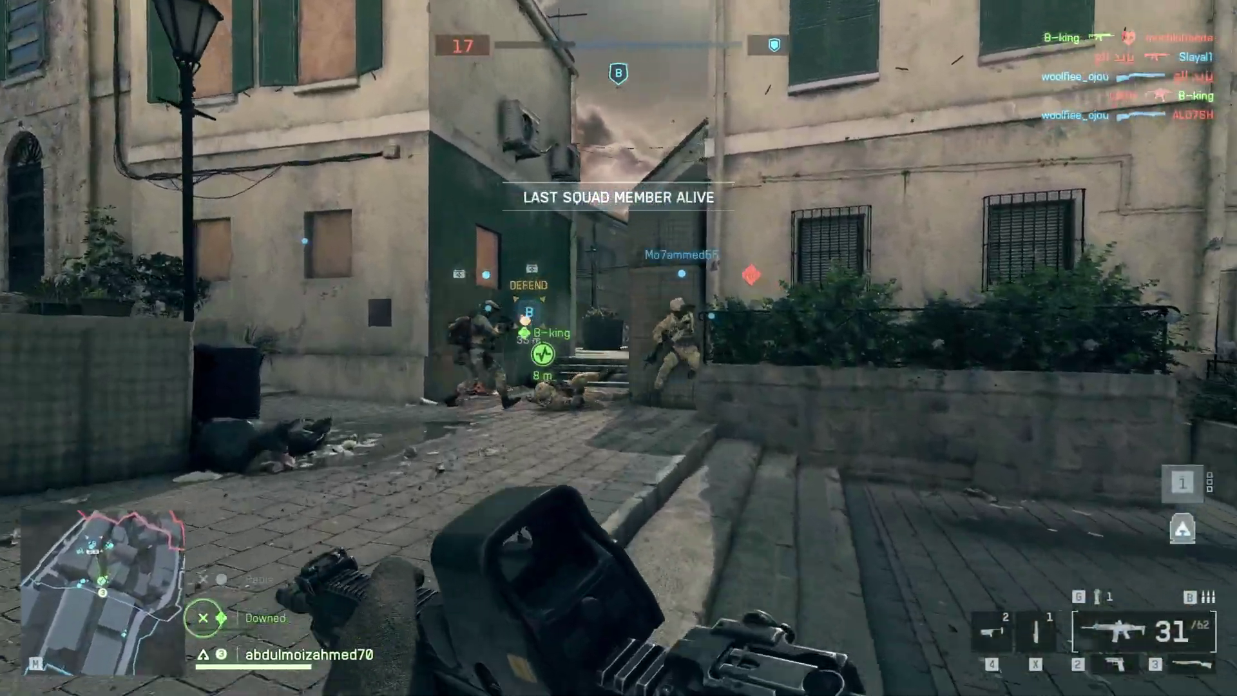
{"action": "key", "text": "w"}
{"action": "right_click", "coordinate": [618, 348]}
{"action": "left_click", "coordinate": [619, 348]}
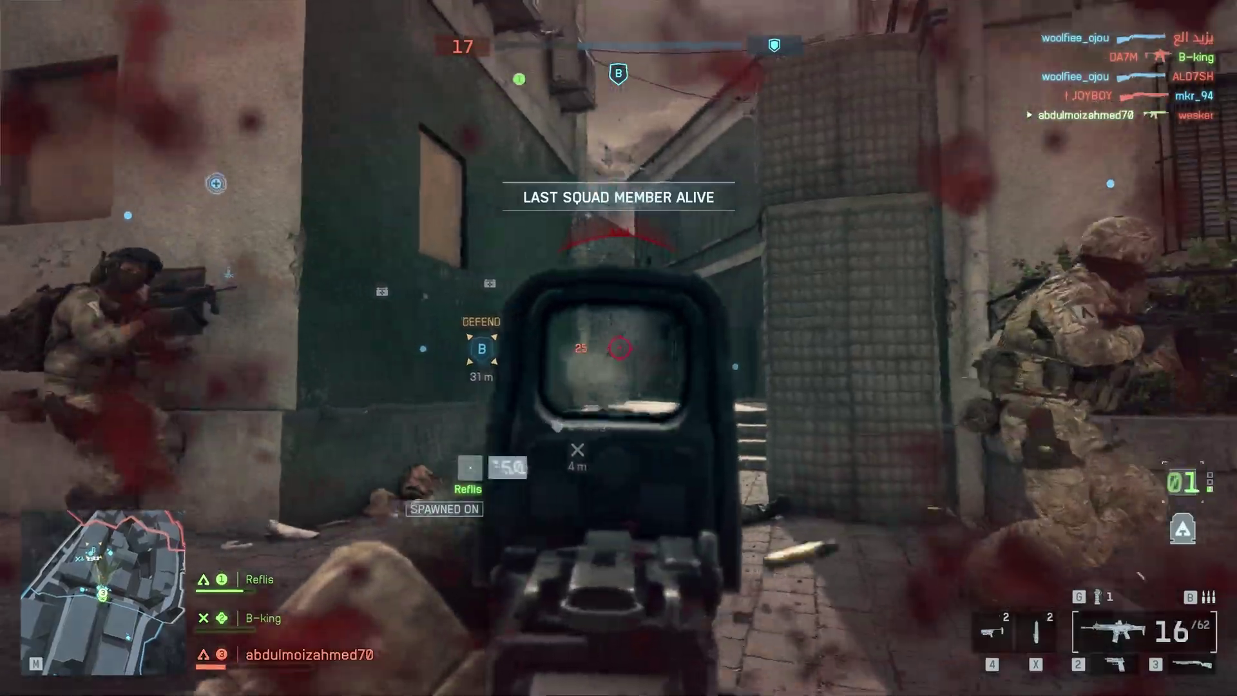
{"action": "left_click", "coordinate": [618, 348]}
{"action": "key", "text": "w"}
{"action": "key", "text": "r"}
{"action": "key", "text": "r"}
{"action": "key", "text": "w"}
{"action": "right_click", "coordinate": [619, 348]}
{"action": "key", "text": "w"}
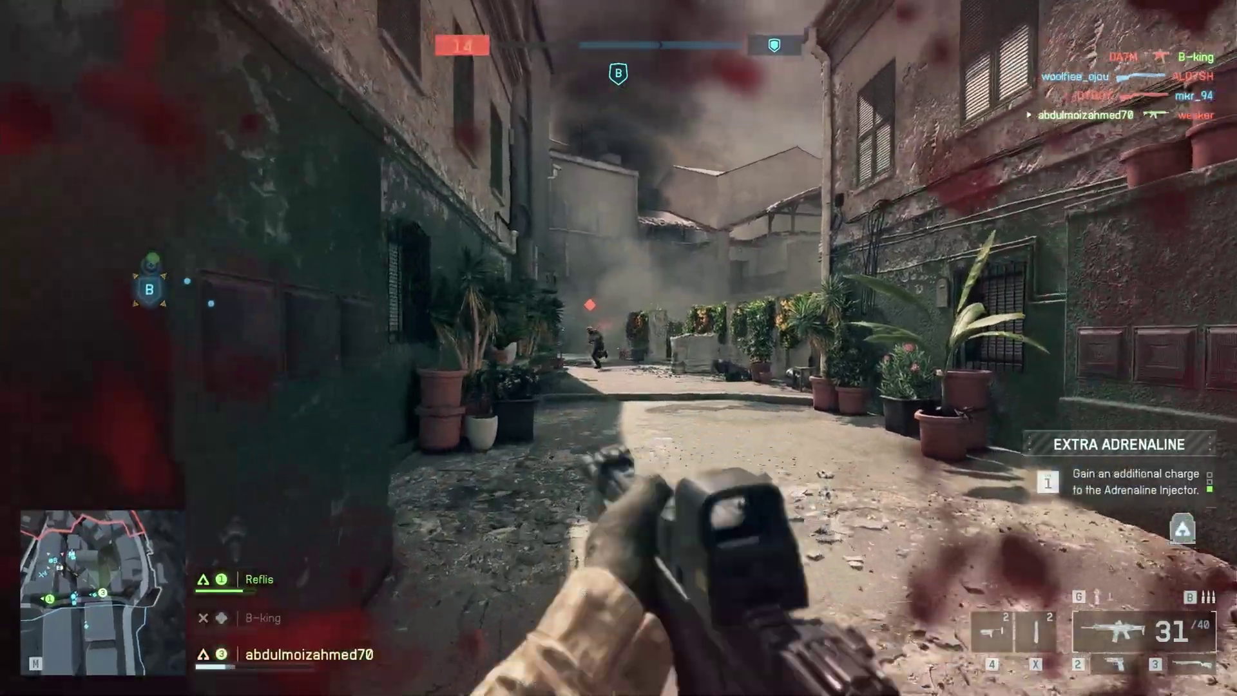
{"action": "right_click", "coordinate": [618, 348]}
{"action": "left_click", "coordinate": [619, 348]}
{"action": "left_click", "coordinate": [619, 348]}
{"action": "left_click", "coordinate": [618, 348]}
{"action": "left_click", "coordinate": [618, 348]}
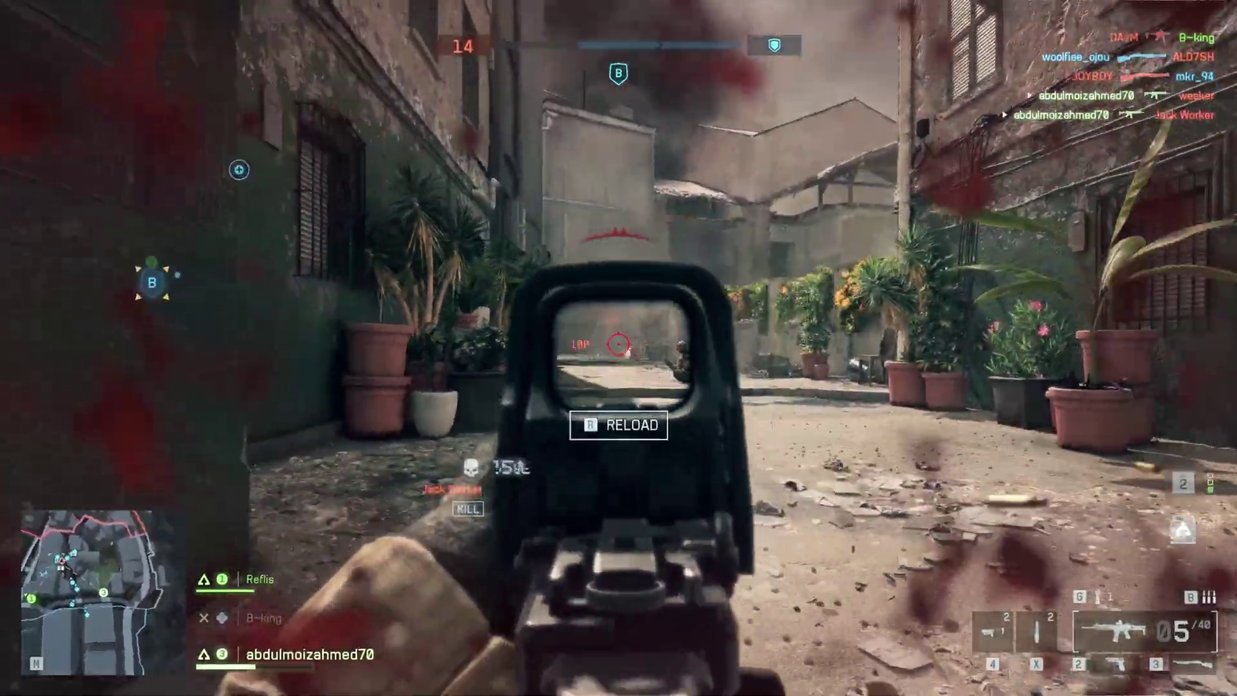
{"action": "key", "text": "r"}
{"action": "key", "text": "w"}
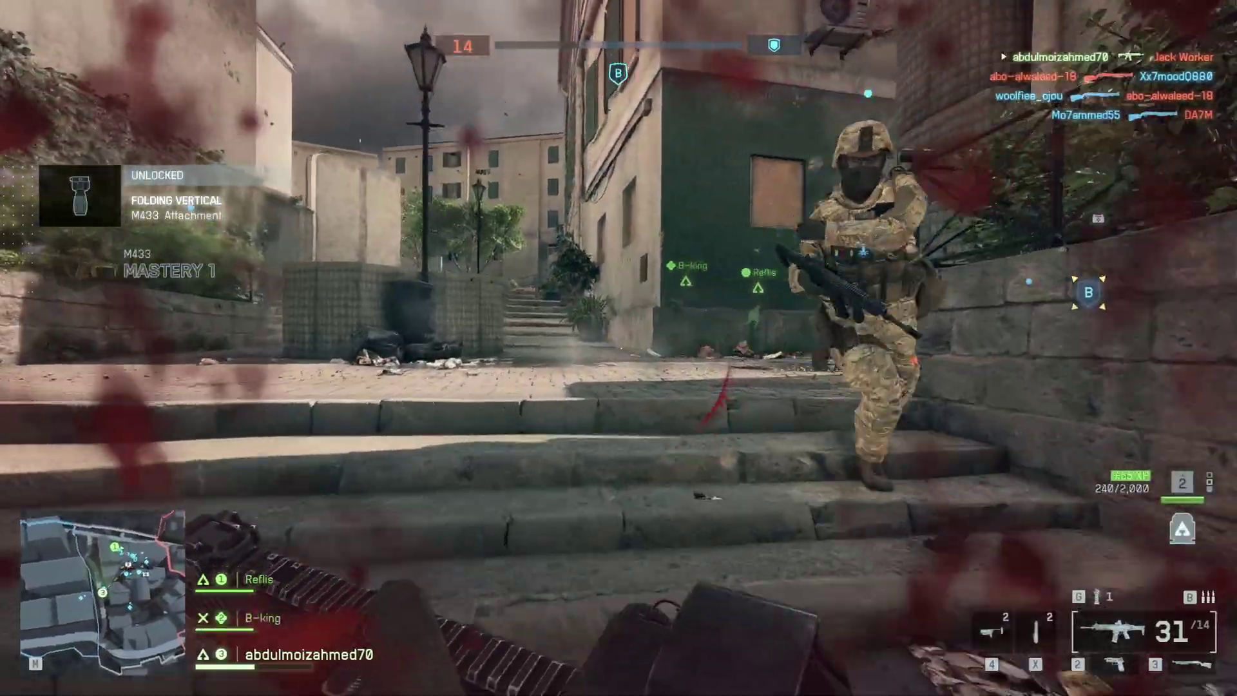
{"action": "key", "text": "w"}
{"action": "right_click", "coordinate": [618, 348]}
{"action": "left_click", "coordinate": [618, 348]}
{"action": "key", "text": "w"}
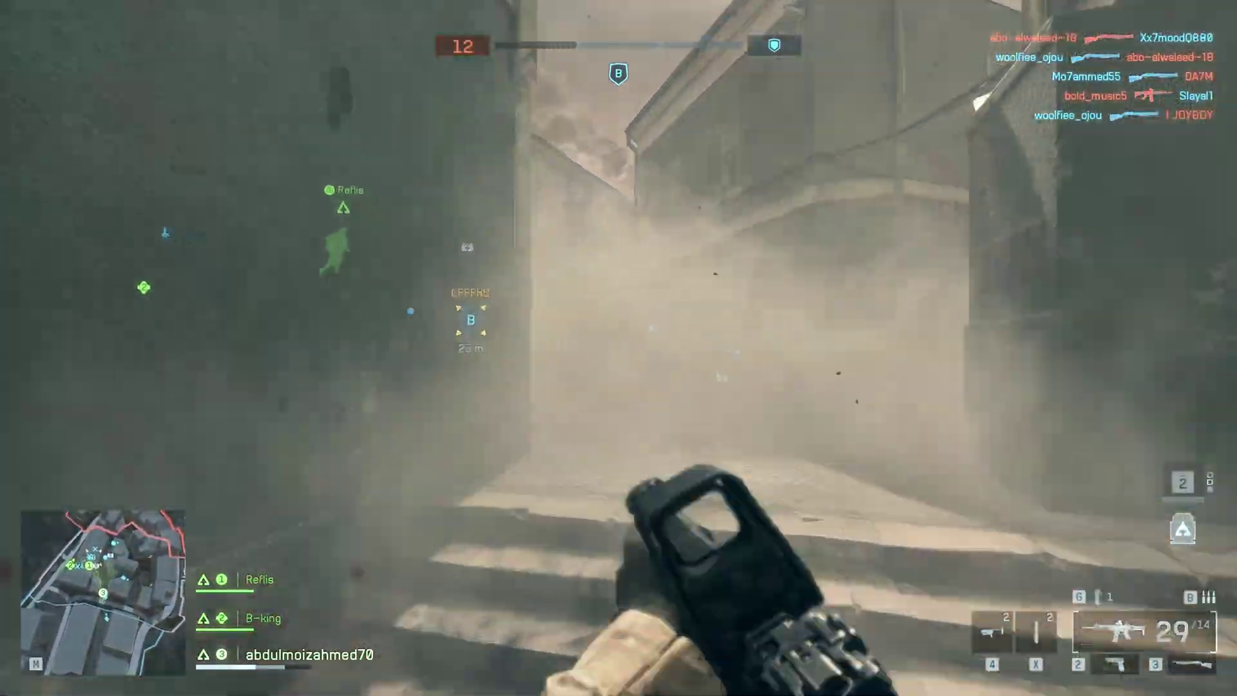
{"action": "left_click", "coordinate": [619, 348]}
{"action": "key", "text": "shift"}
{"action": "key", "text": "w"}
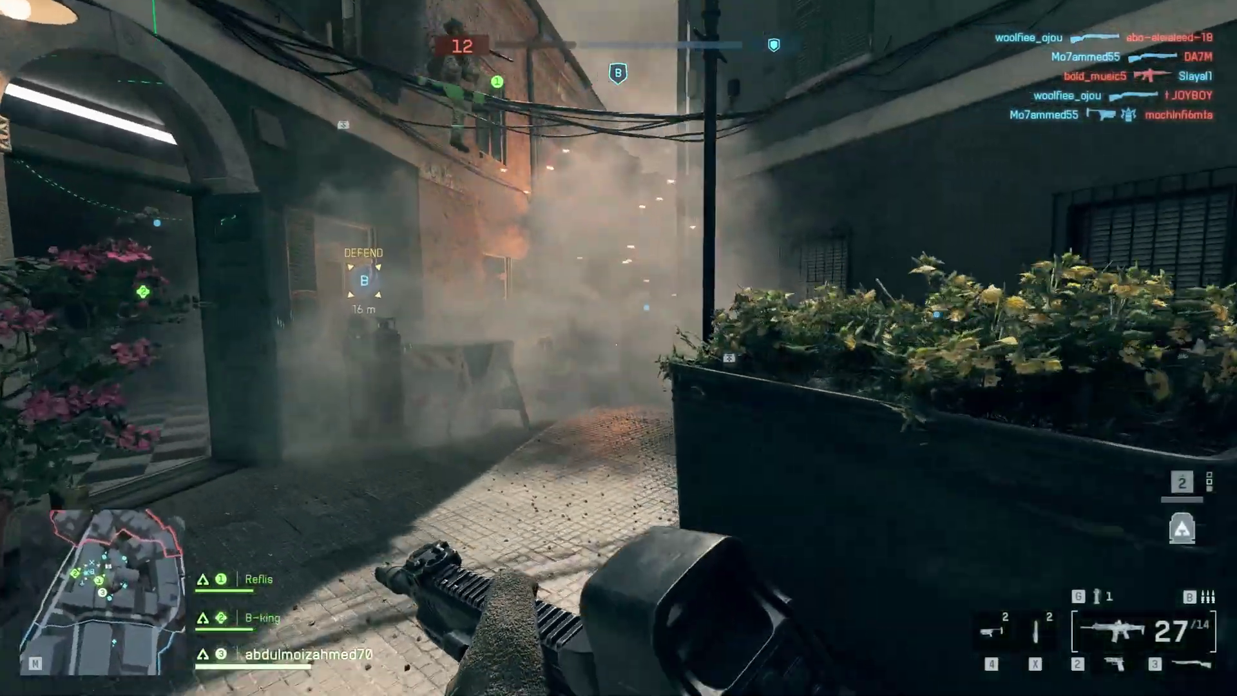